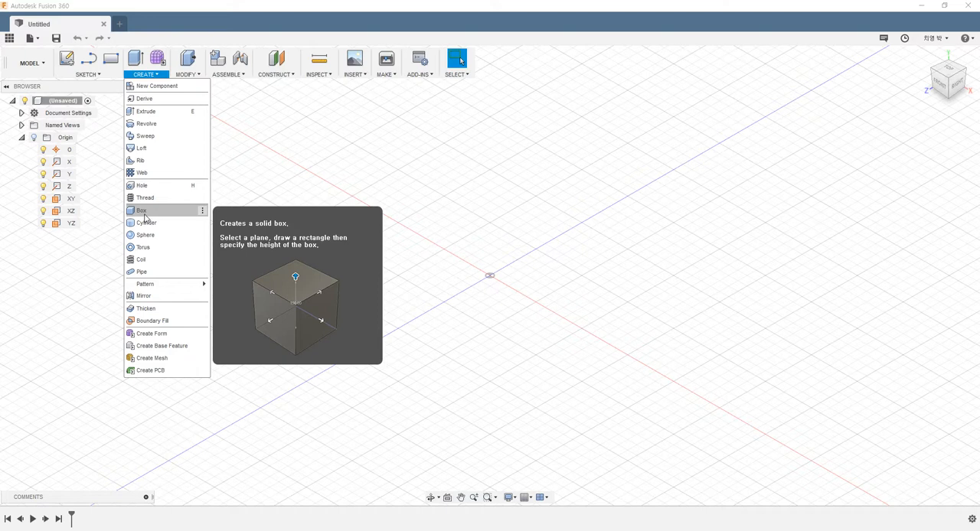
Start a Box on the XZ plane and draw its base rectangle starting at the origin.
click(143, 214)
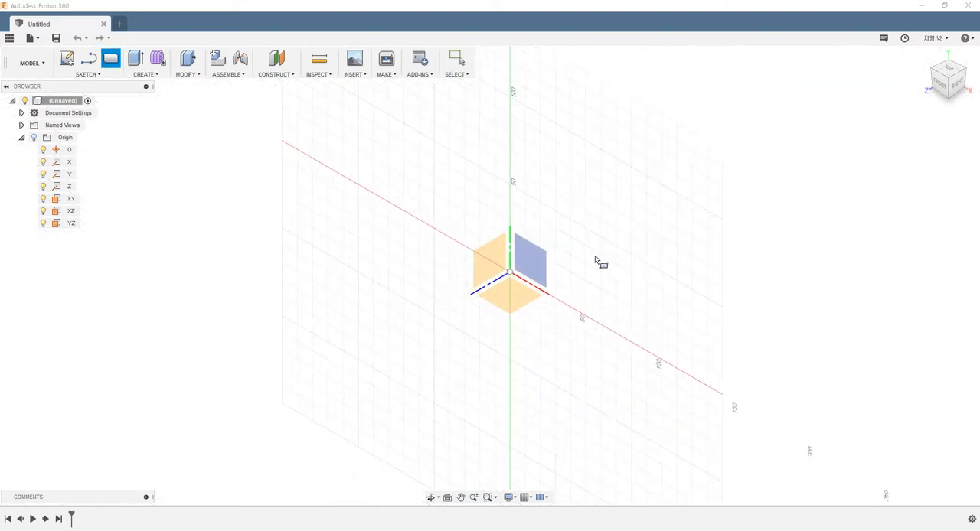
scroll(559, 261, up, 1)
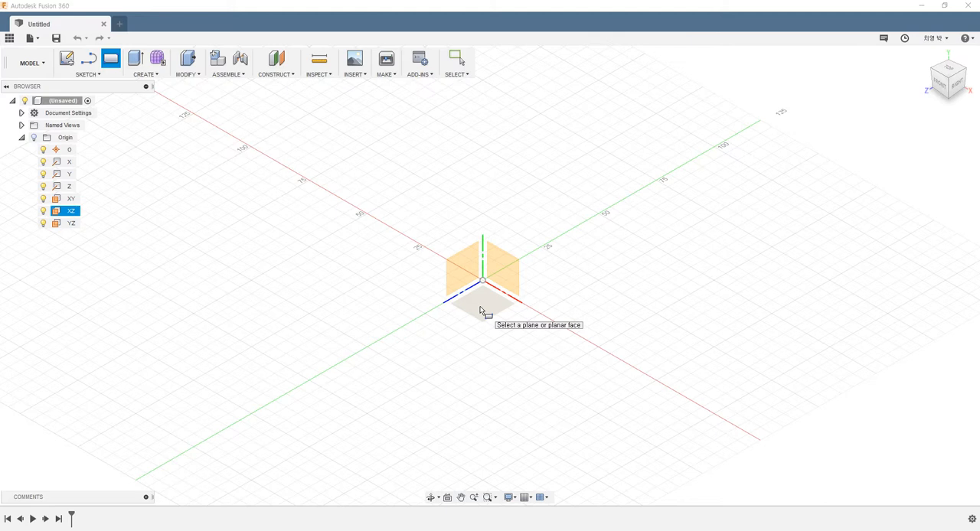
click(480, 310)
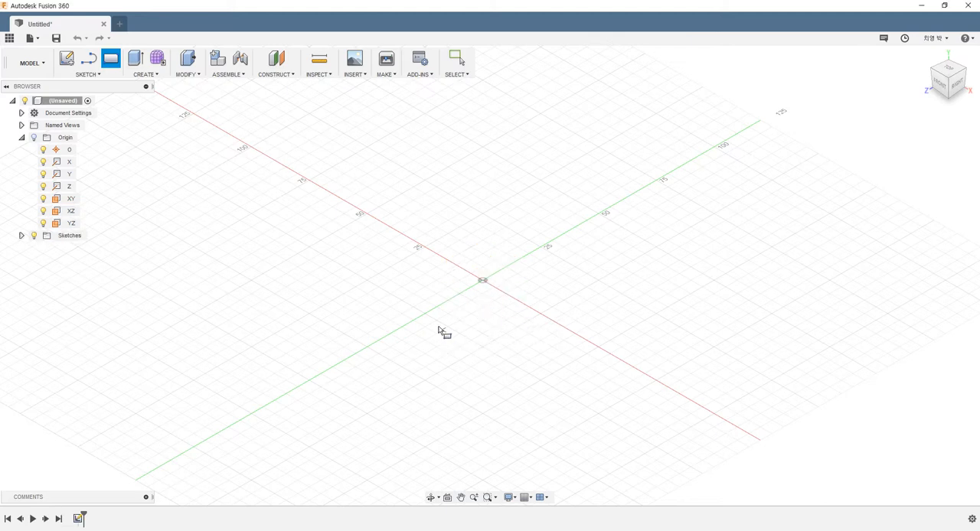
click(483, 282)
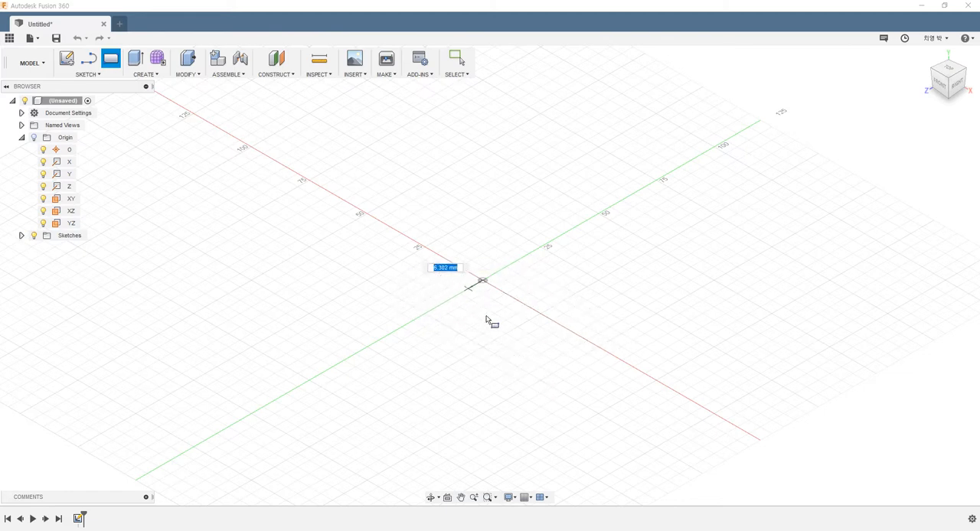
click(532, 397)
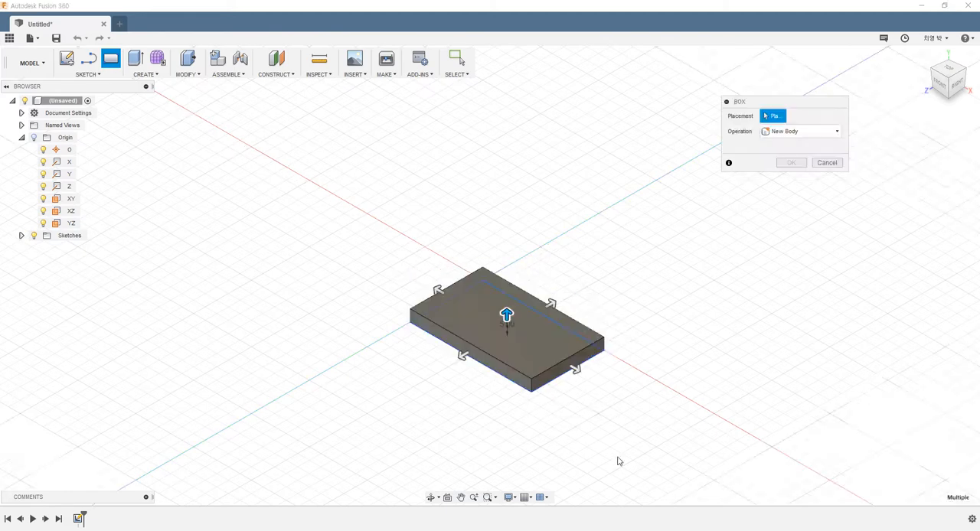
Drag the box handles to make it 62 mm long, 45 mm wide and 31 mm high.
drag(508, 316, 507, 261)
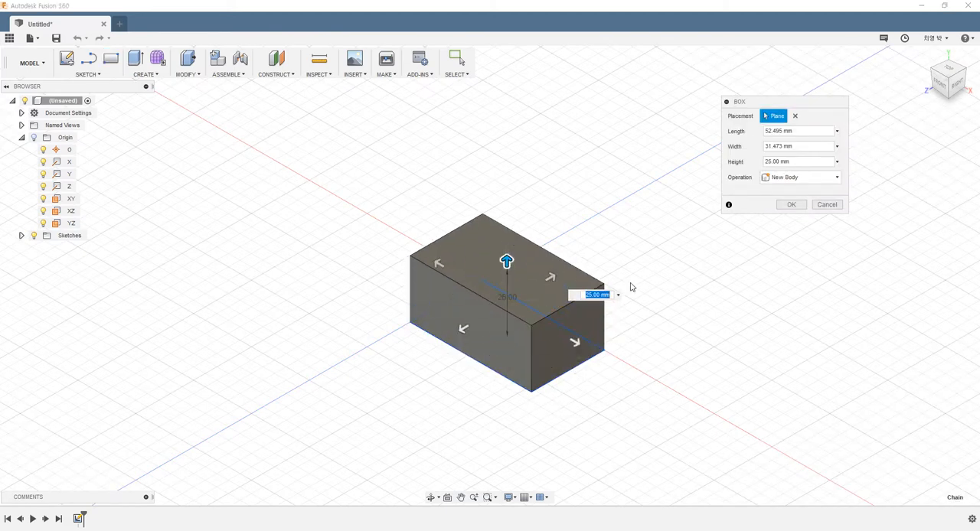
scroll(689, 270, up, 3)
scroll(674, 276, down, 3)
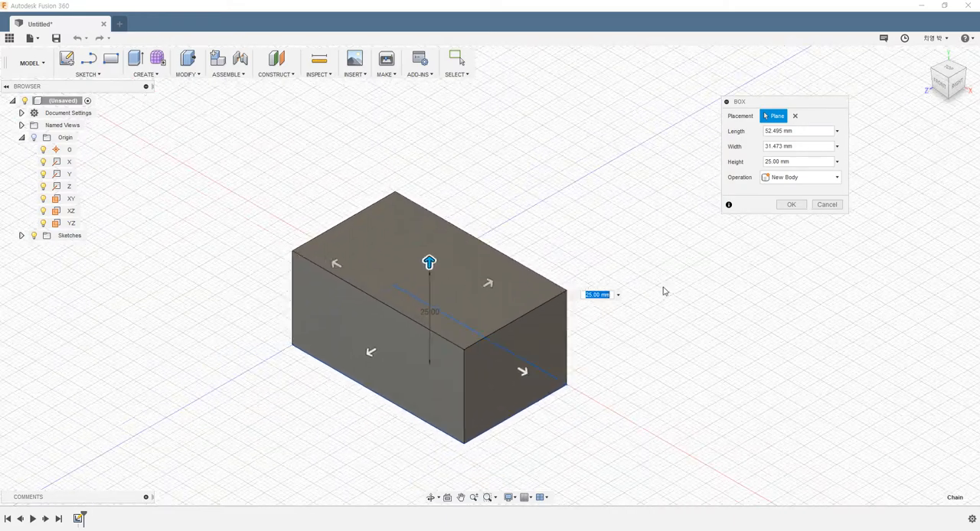
shift+middle_drag(666, 300, 615, 296)
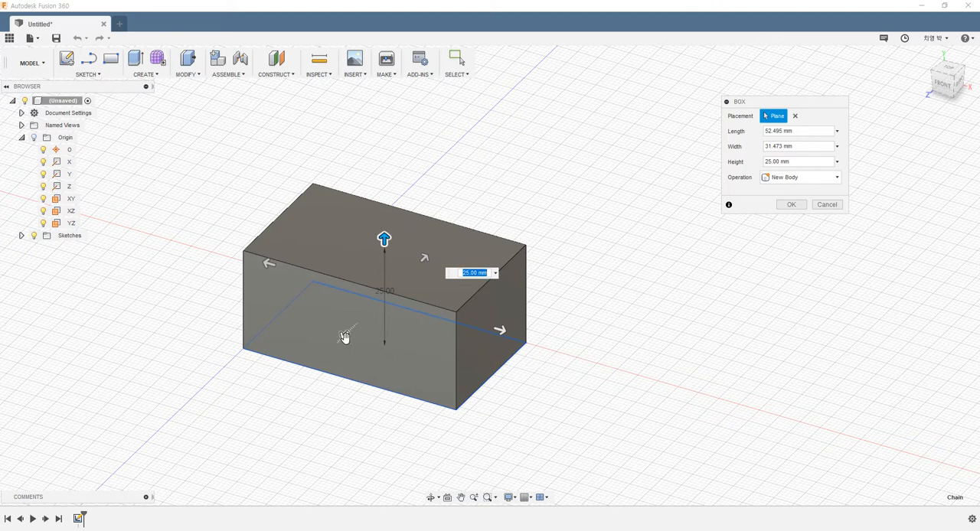
drag(344, 335, 322, 356)
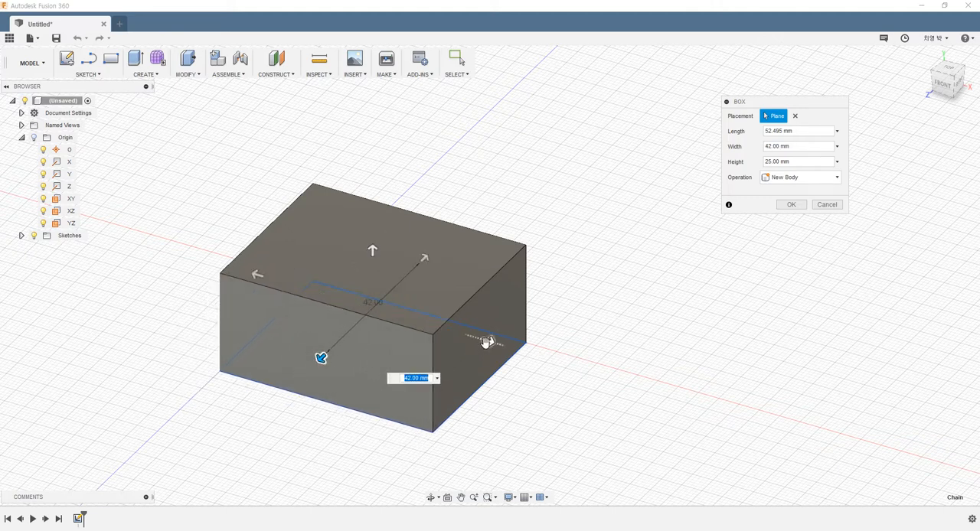
drag(486, 342, 510, 346)
drag(385, 251, 442, 244)
drag(262, 263, 243, 255)
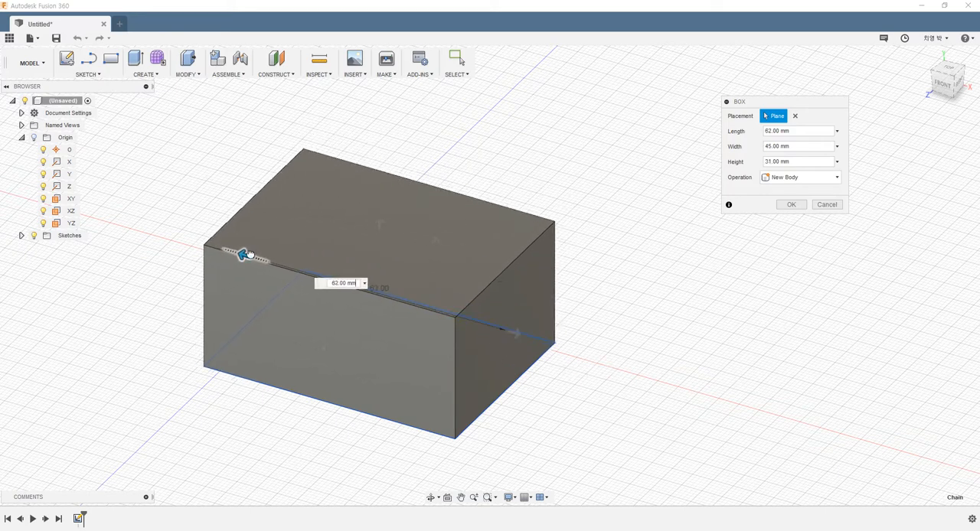
shift+middle_drag(385, 382, 468, 372)
drag(495, 299, 496, 299)
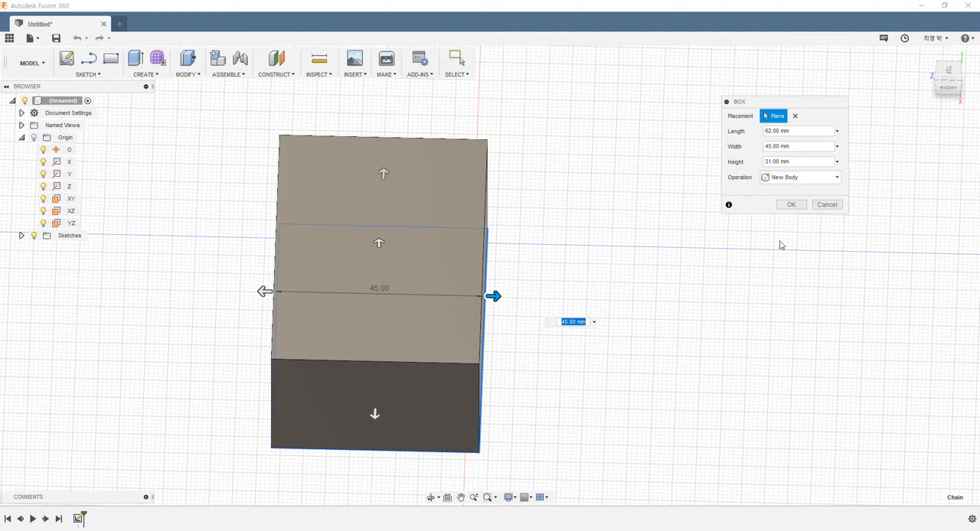
Keep New Body as the box operation and confirm the box.
click(781, 177)
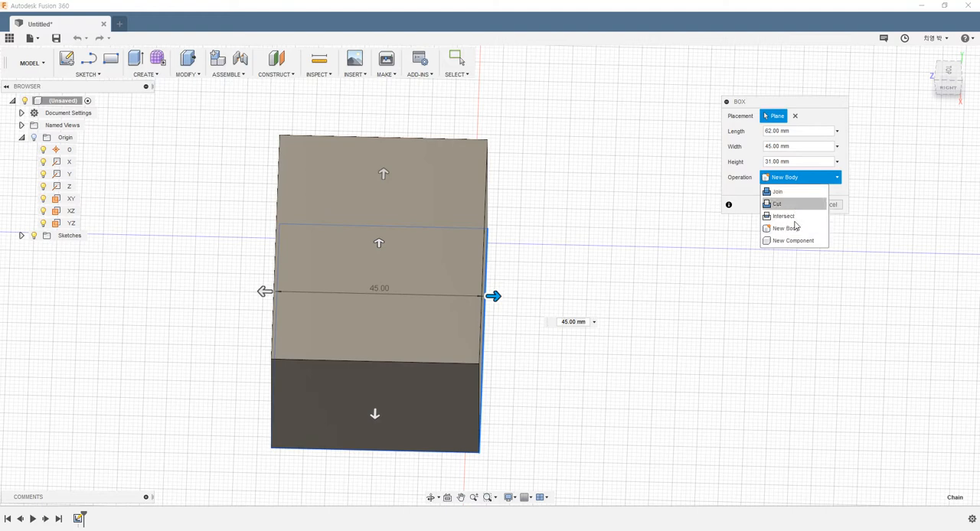
click(745, 192)
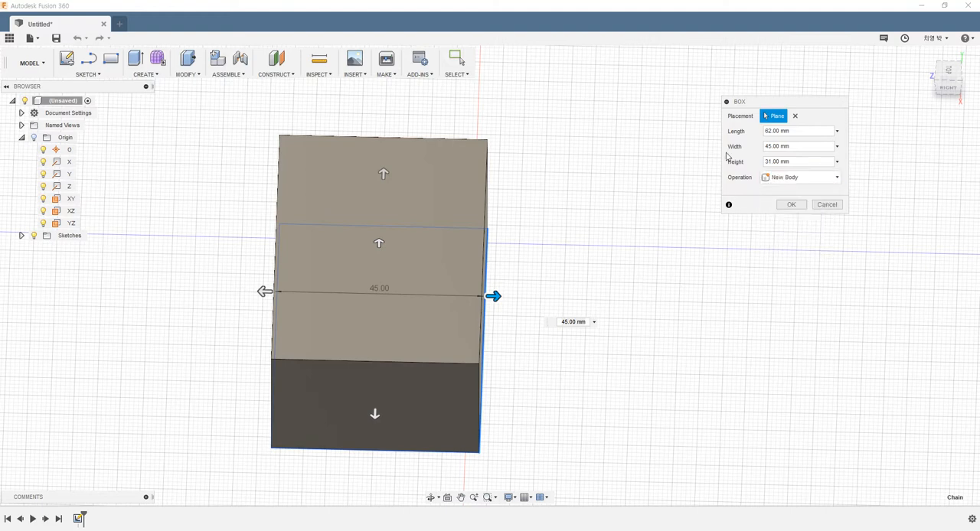
click(793, 205)
Select the box and delete it.
shift+middle_drag(557, 267, 610, 265)
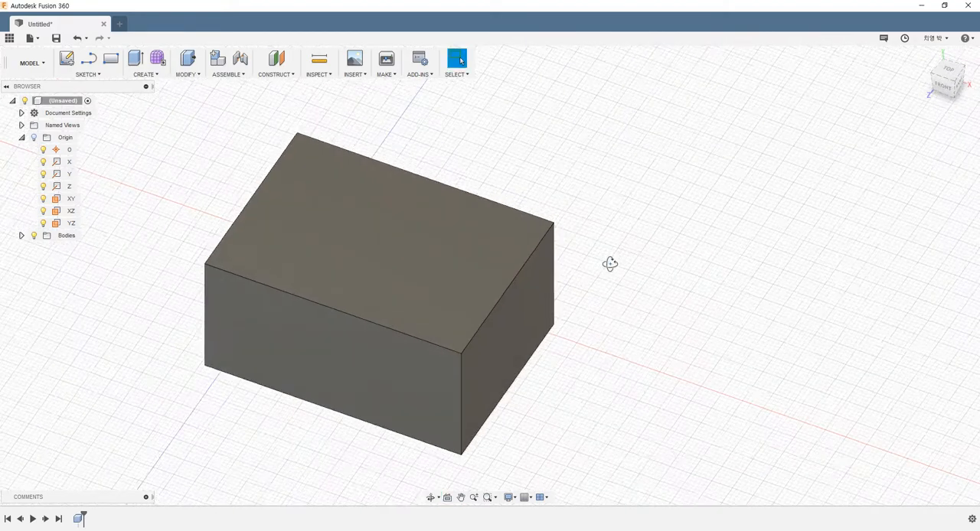
scroll(592, 319, down, 4)
shift+middle_drag(600, 315, 624, 331)
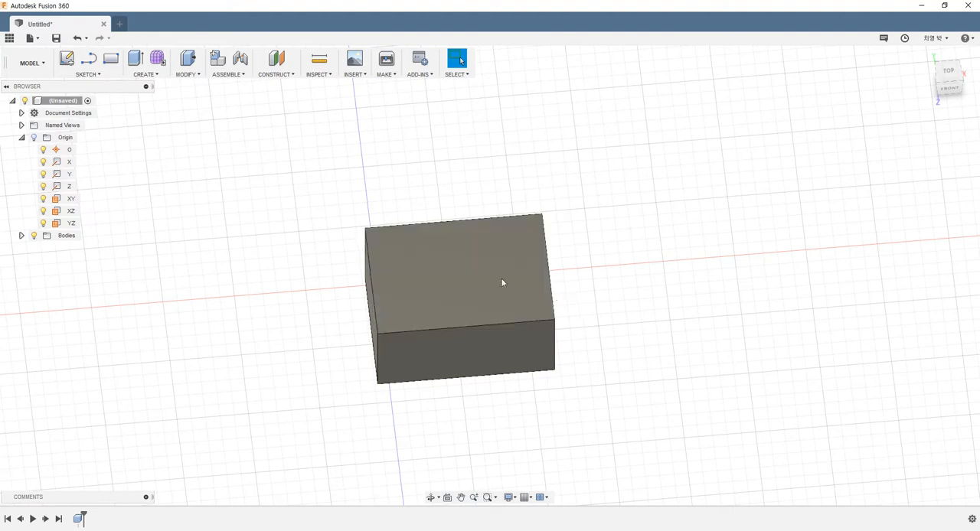
drag(278, 167, 633, 392)
key(Delete)
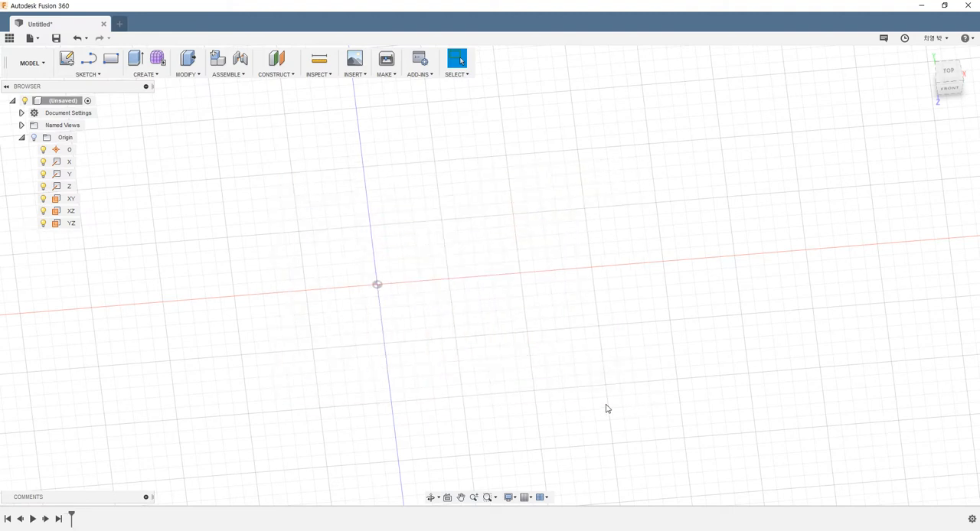
Start a Cylinder on the YZ plane and draw its base circle centred on the origin.
shift+middle_drag(577, 398, 298, 258)
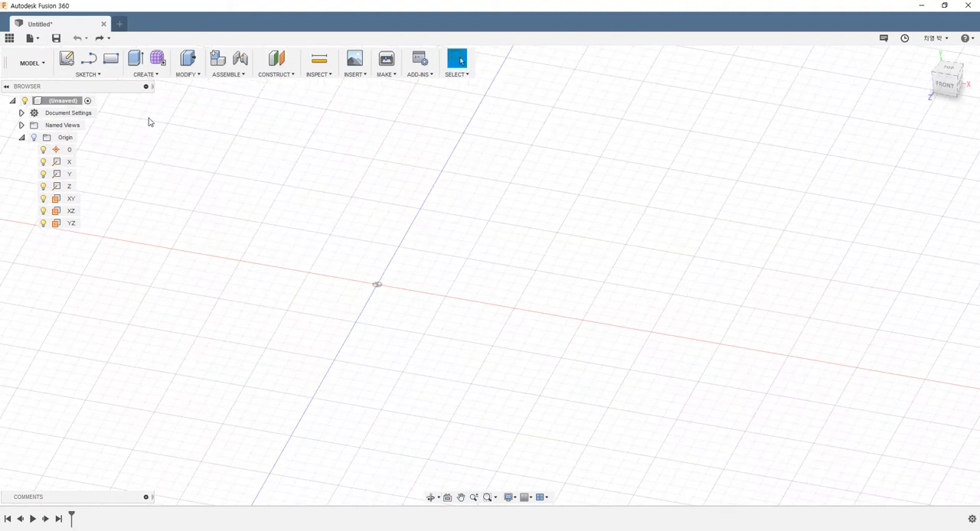
click(145, 75)
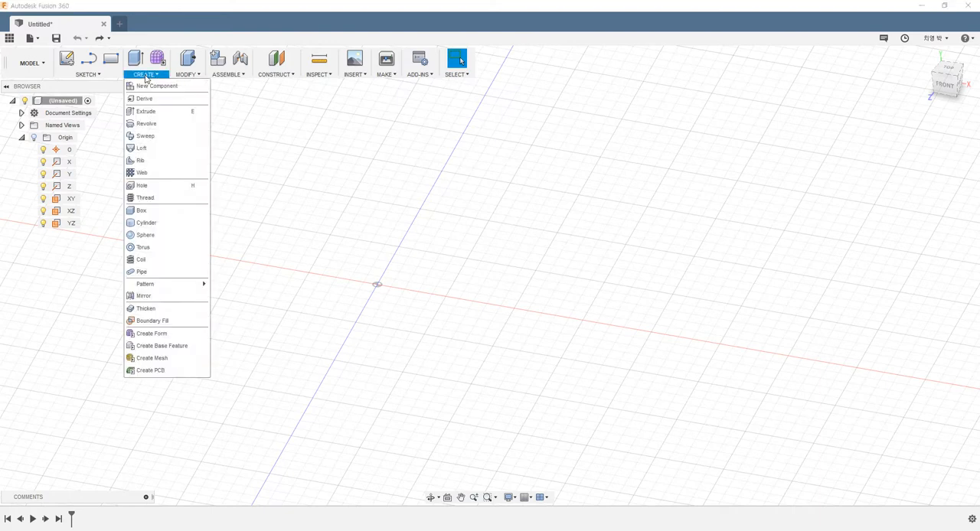
click(156, 224)
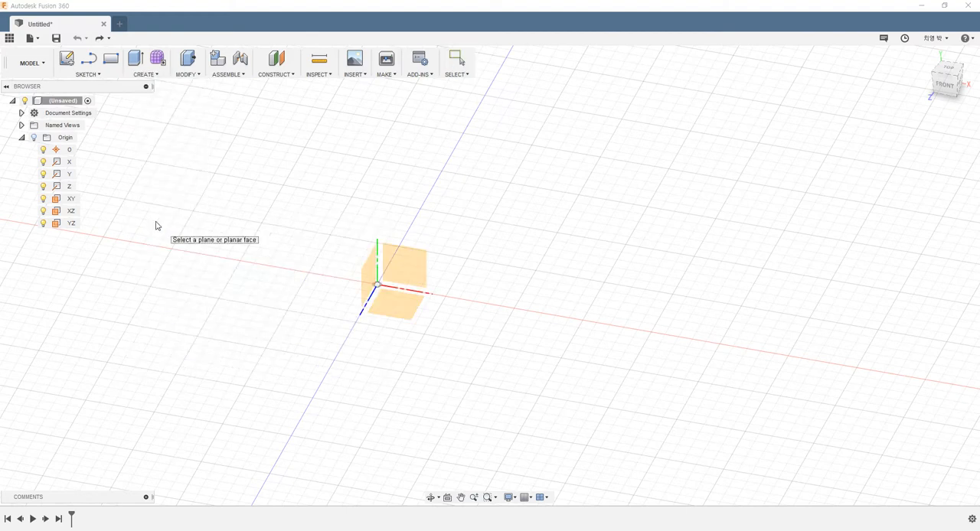
click(368, 295)
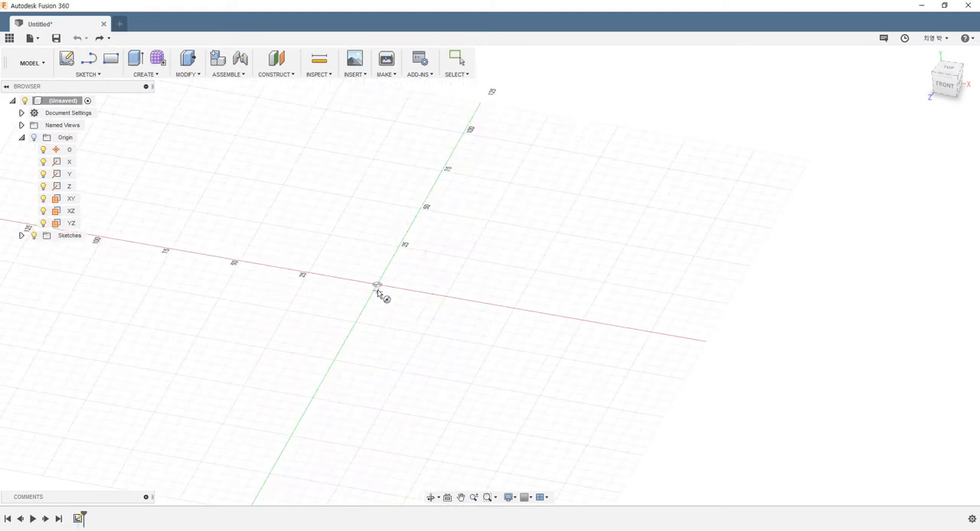
click(377, 285)
click(406, 329)
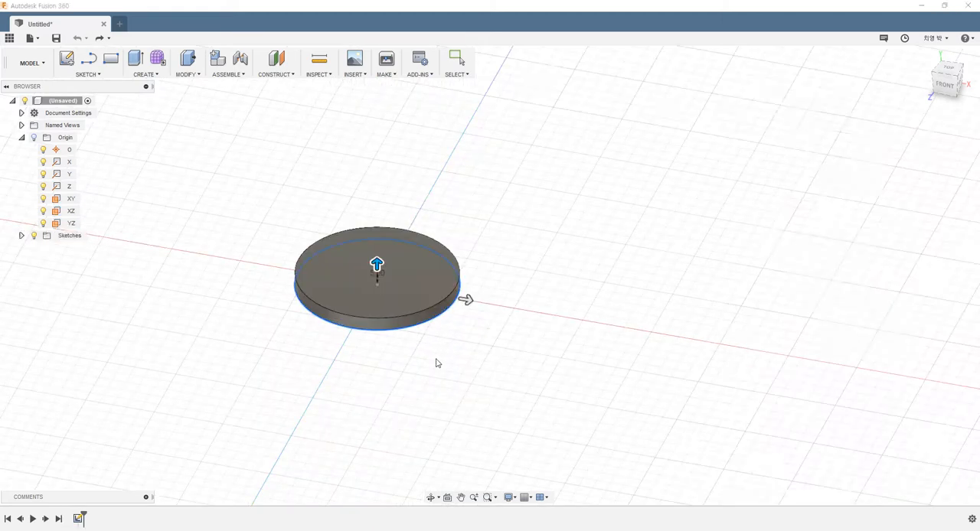
Set the cylinder's height to 60 mm and its diameter to 60, then confirm the cylinder.
scroll(536, 212, up, 3)
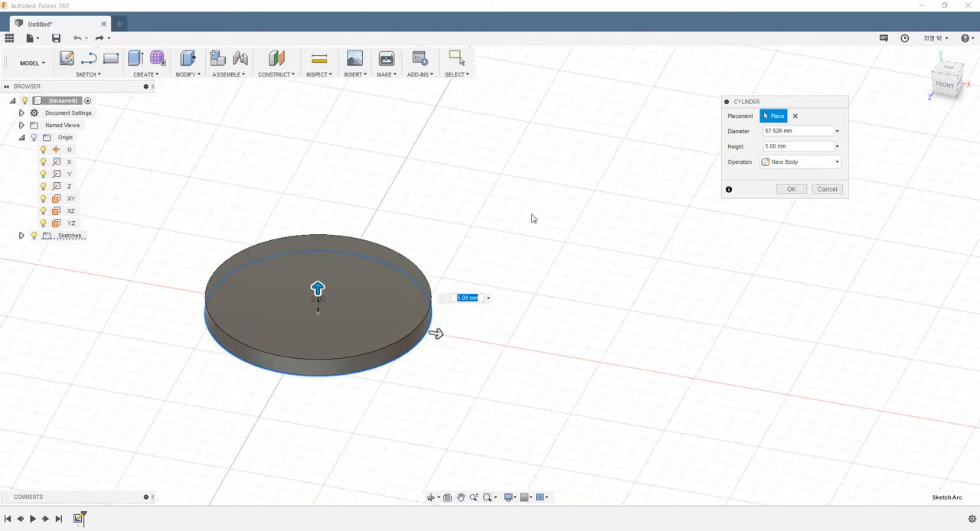
drag(324, 288, 322, 103)
scroll(644, 277, down, 4)
scroll(609, 179, up, 3)
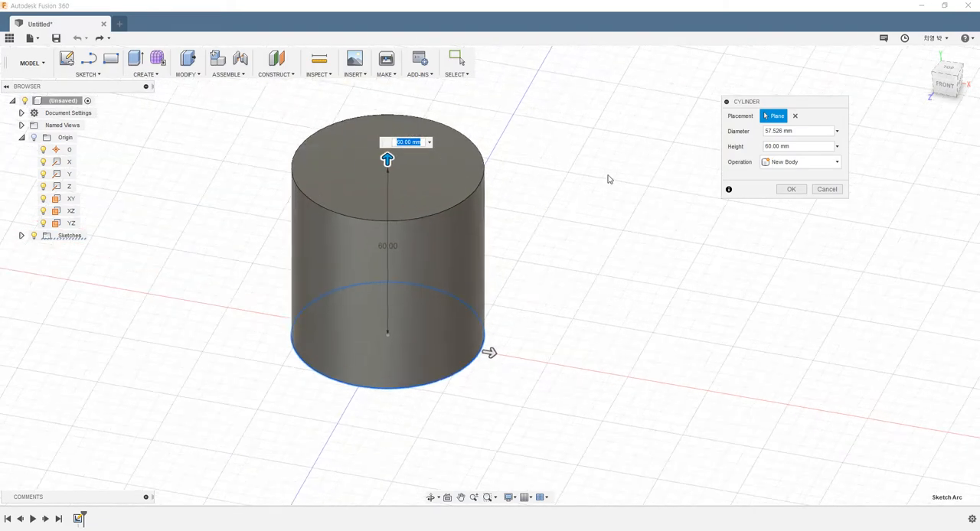
click(803, 144)
drag(806, 147, 717, 143)
drag(800, 136, 497, 139)
text(60)
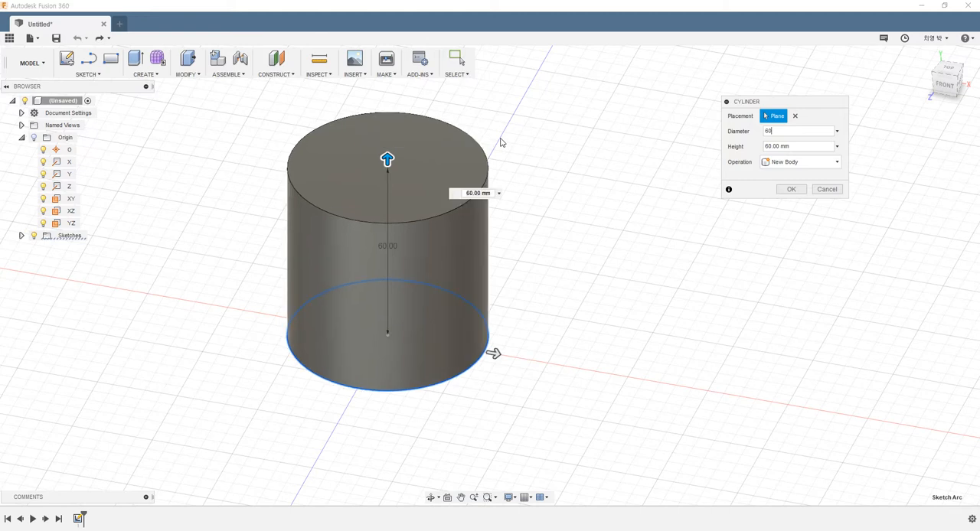
scroll(579, 256, down, 5)
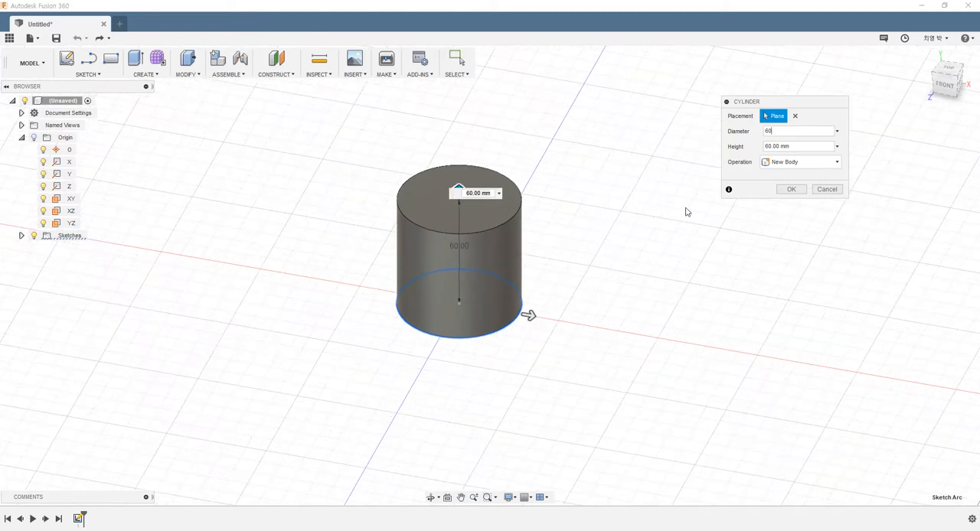
click(792, 193)
Select the cylinder, deselect it, and undo the cylinder creation.
shift+middle_drag(545, 224, 590, 227)
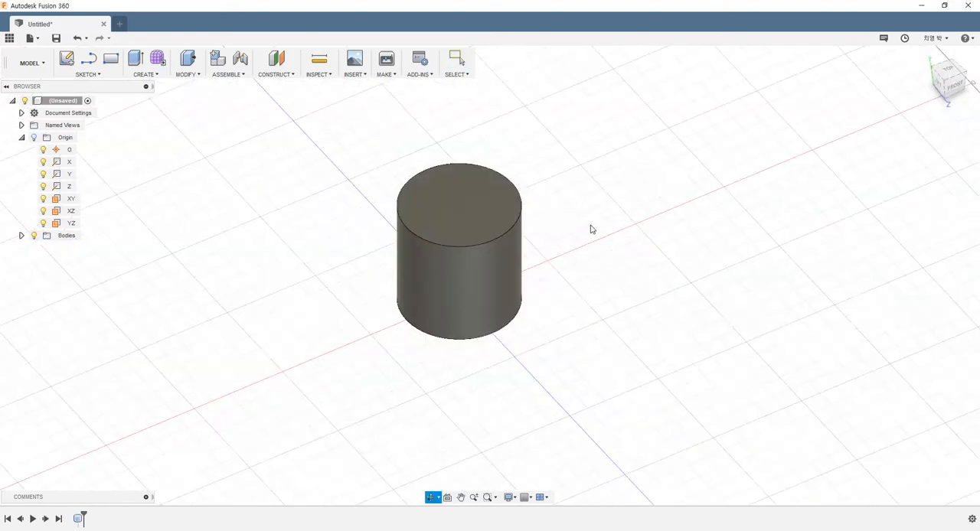
drag(307, 112, 596, 364)
click(590, 385)
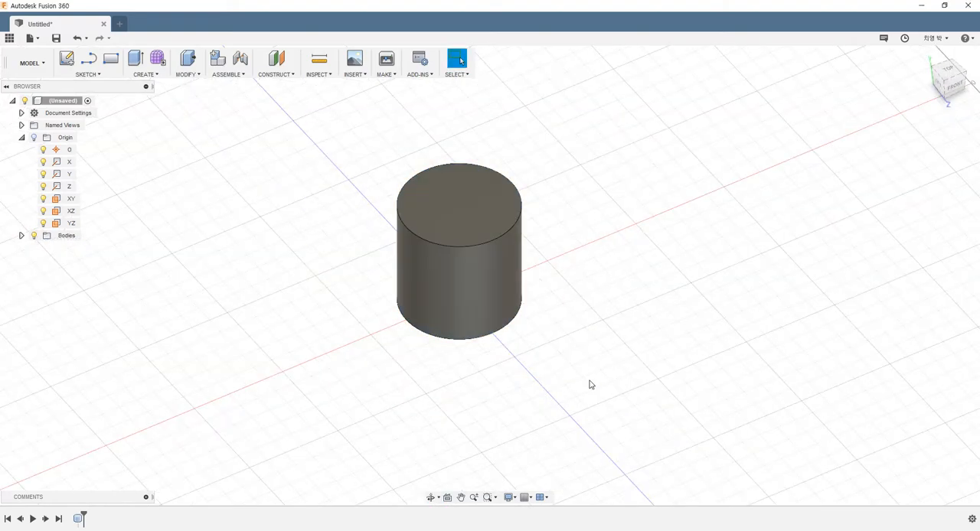
key(ctrl+z)
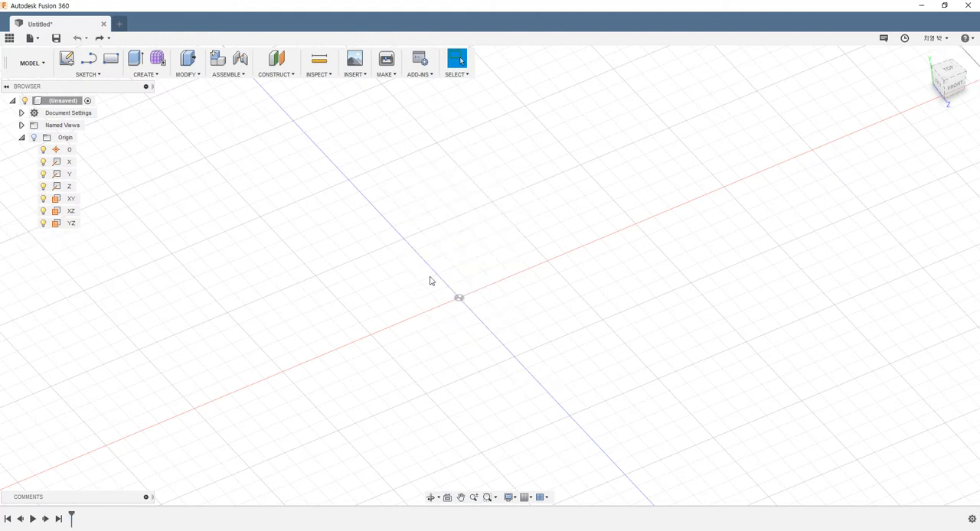
Start a Sphere on the ground plane and place its centre point just left of the origin.
click(157, 75)
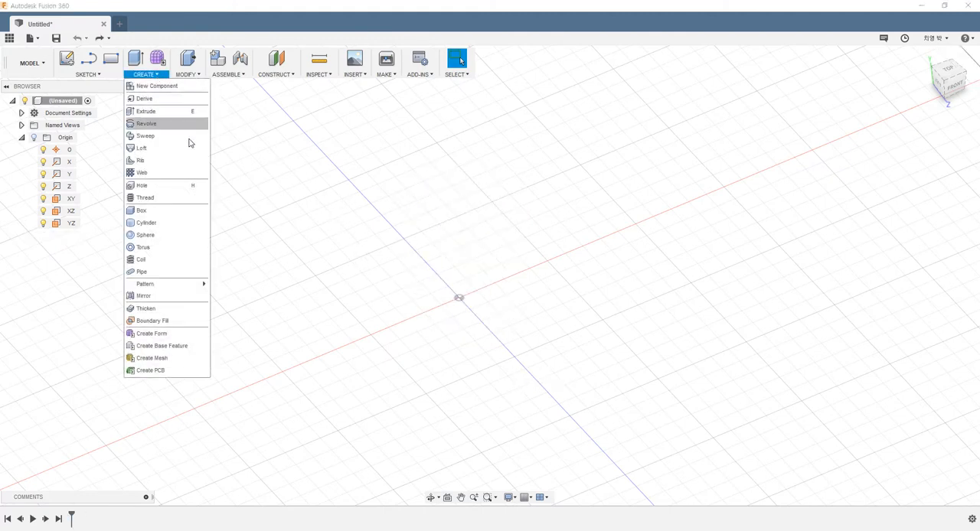
click(170, 235)
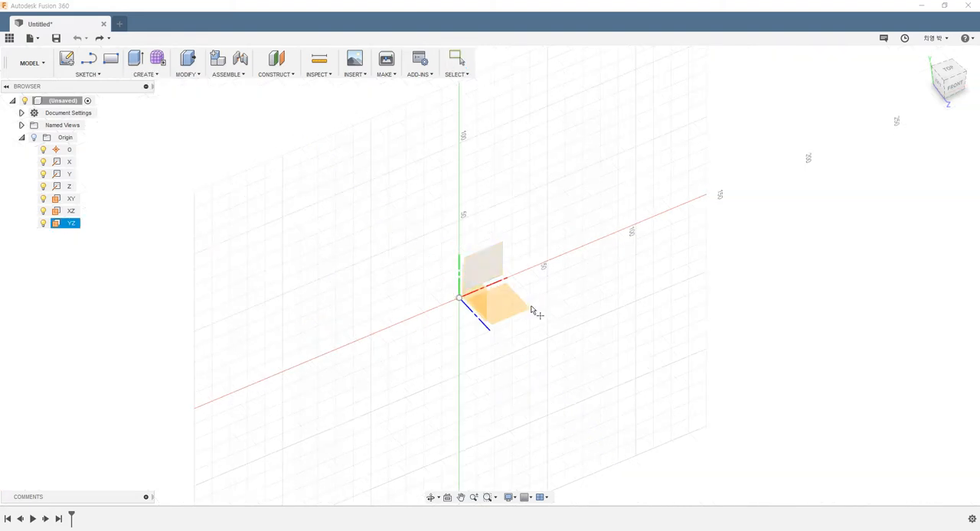
shift+middle_drag(479, 318, 447, 337)
scroll(448, 379, down, 1)
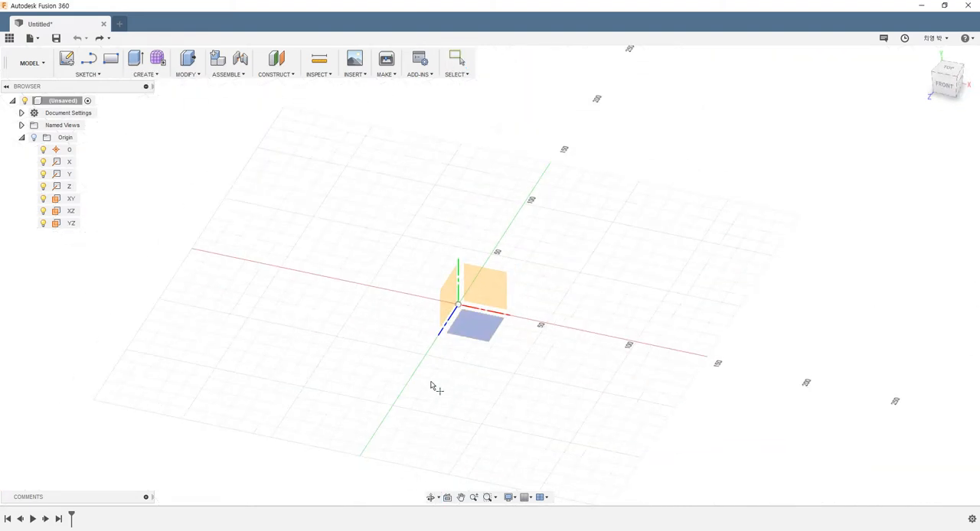
click(459, 304)
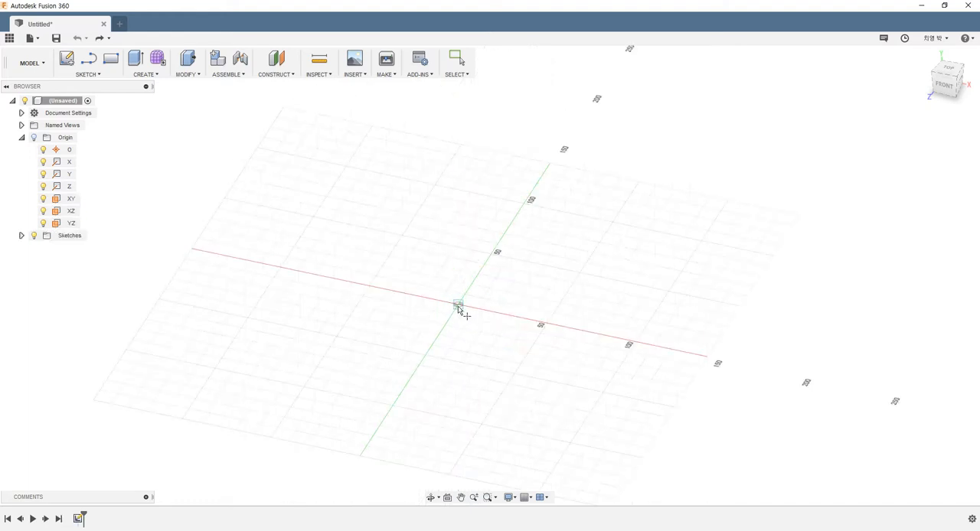
click(384, 316)
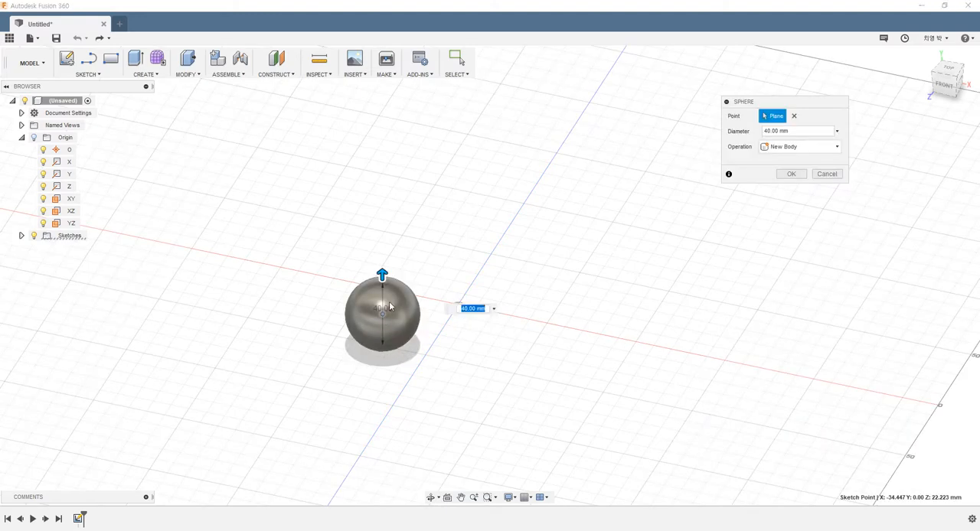
Enlarge the sphere's diameter to about 130 mm and confirm the sphere.
drag(383, 274, 398, 201)
scroll(574, 315, down, 1)
shift+middle_drag(573, 314, 593, 304)
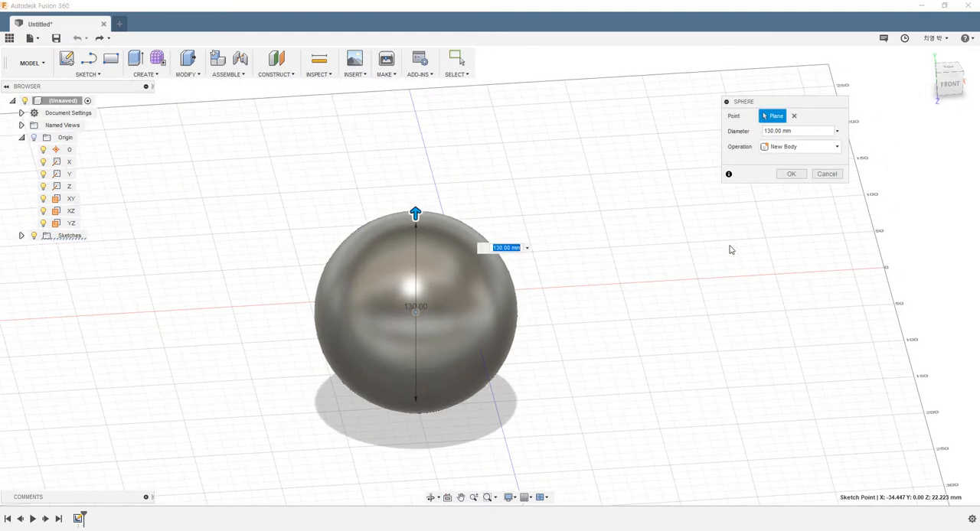
click(791, 174)
Undo the sphere creation.
shift+middle_drag(582, 280, 537, 275)
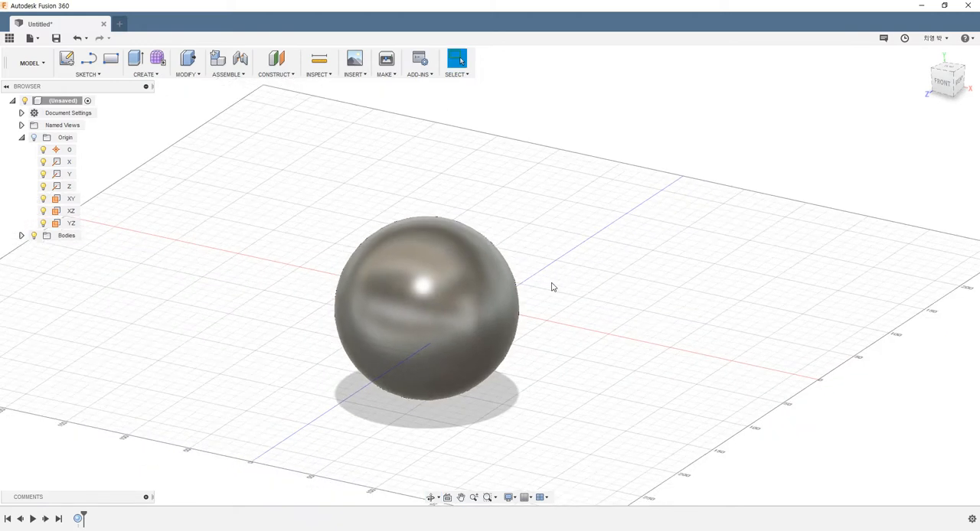
key(ctrl+z)
shift+middle_drag(498, 299, 527, 303)
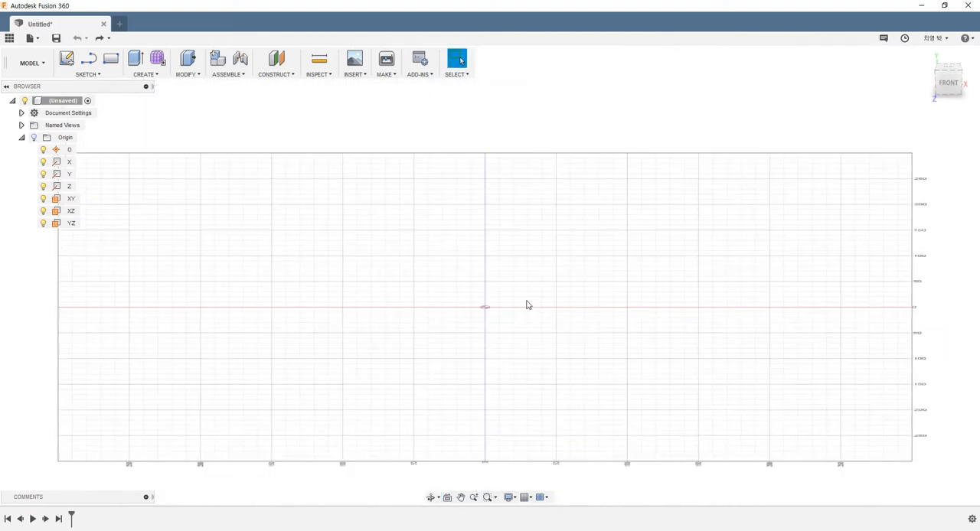
Start a Torus on the ground plane and place its centre point on the origin.
click(143, 75)
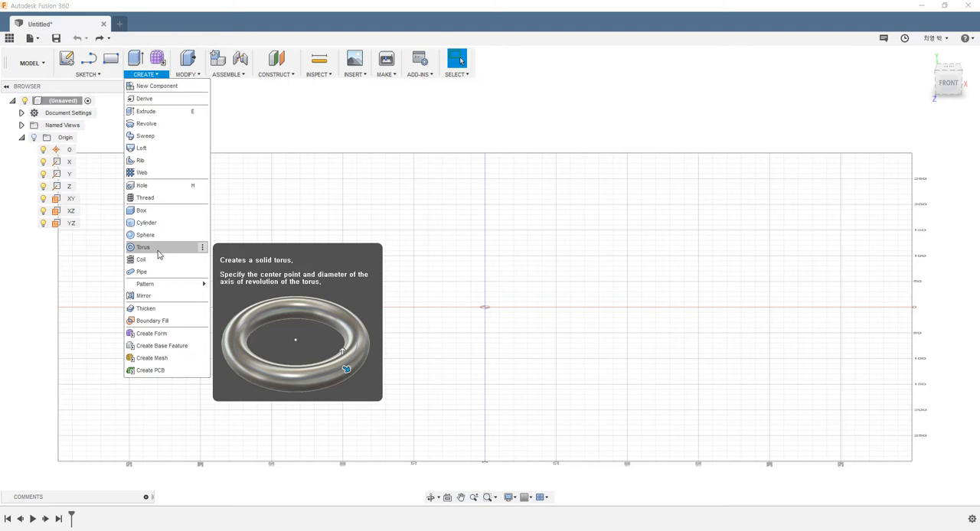
click(143, 247)
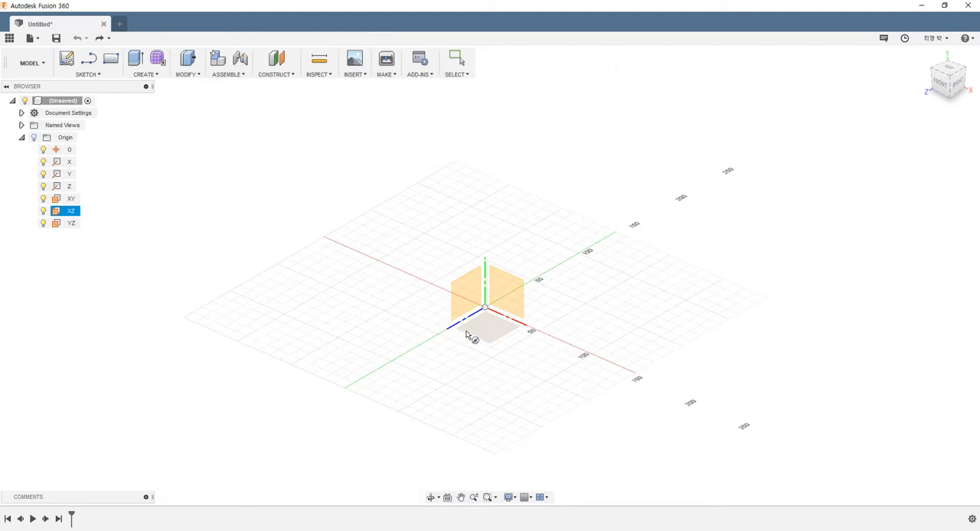
click(472, 336)
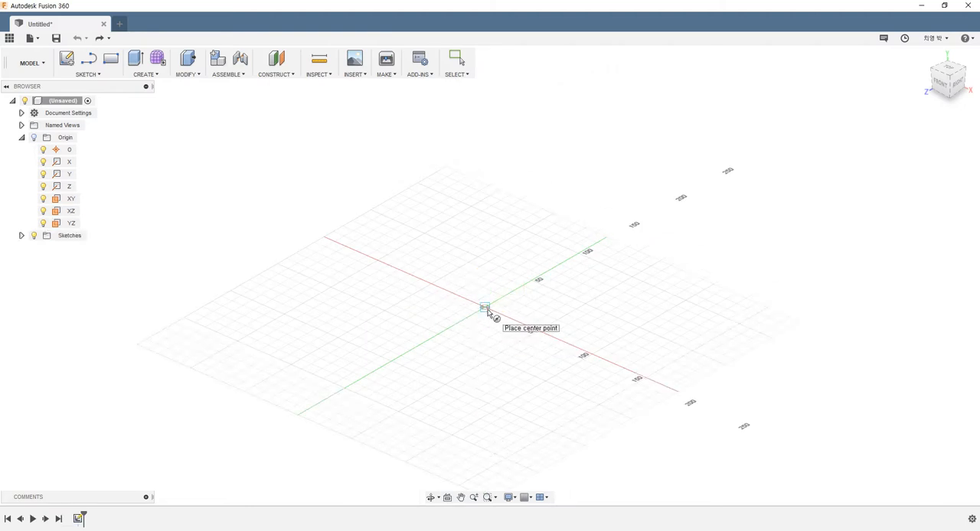
shift+middle_drag(488, 325, 495, 341)
scroll(497, 311, up, 3)
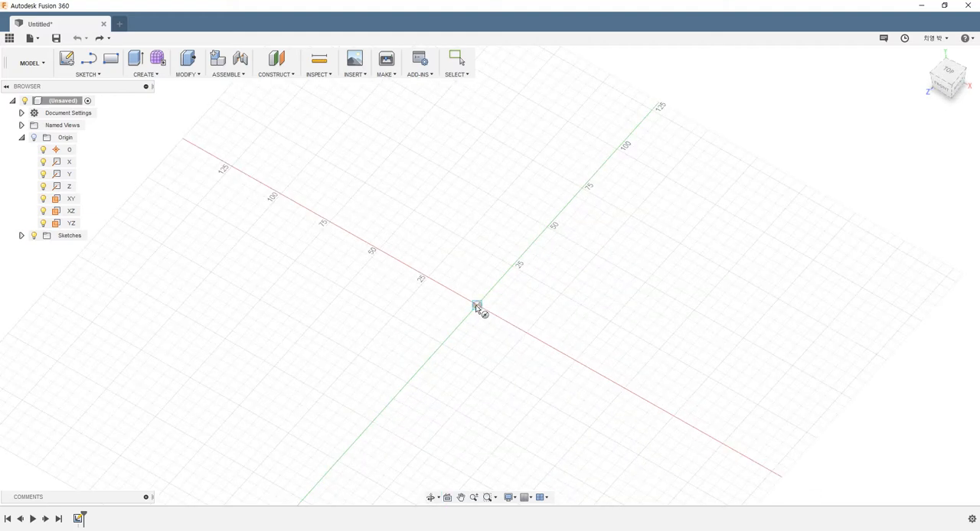
click(476, 306)
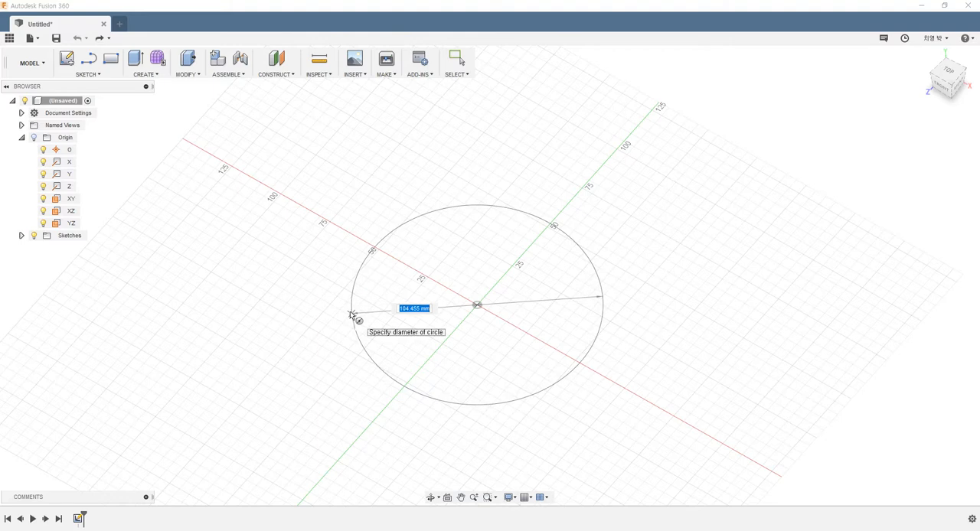
Draw the torus's circle about 127 mm in diameter around the origin.
click(341, 252)
shift+middle_drag(547, 365, 586, 334)
shift+middle_drag(617, 263, 644, 286)
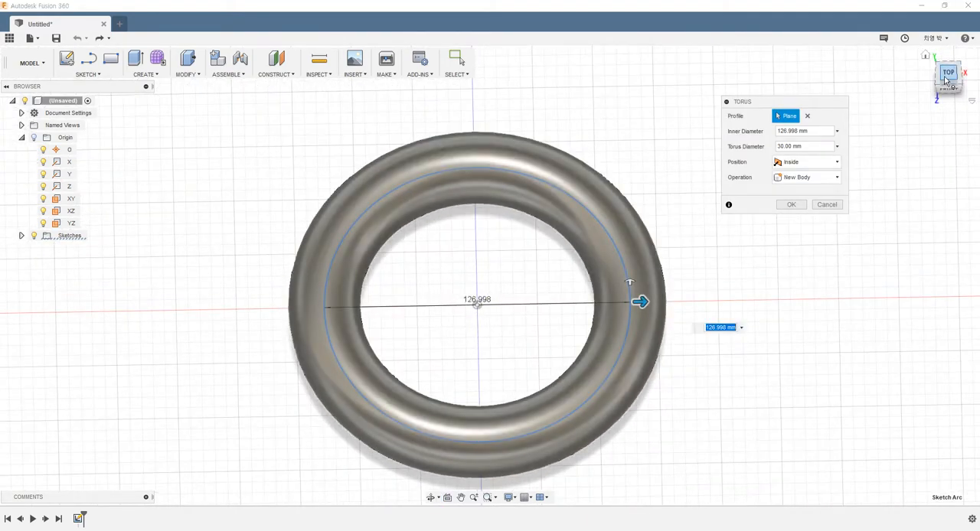
Try the On Center, Outside and Inside torus positions, finishing with On Center.
click(947, 79)
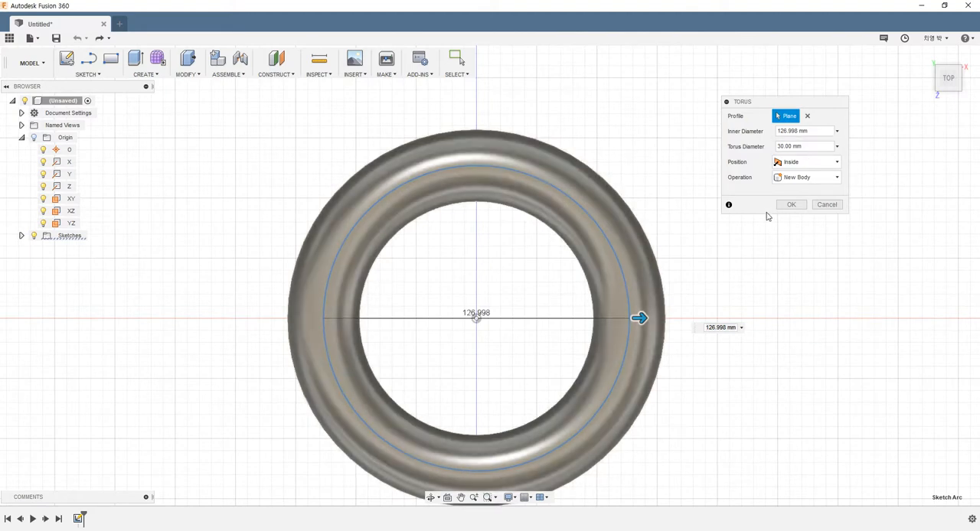
click(792, 163)
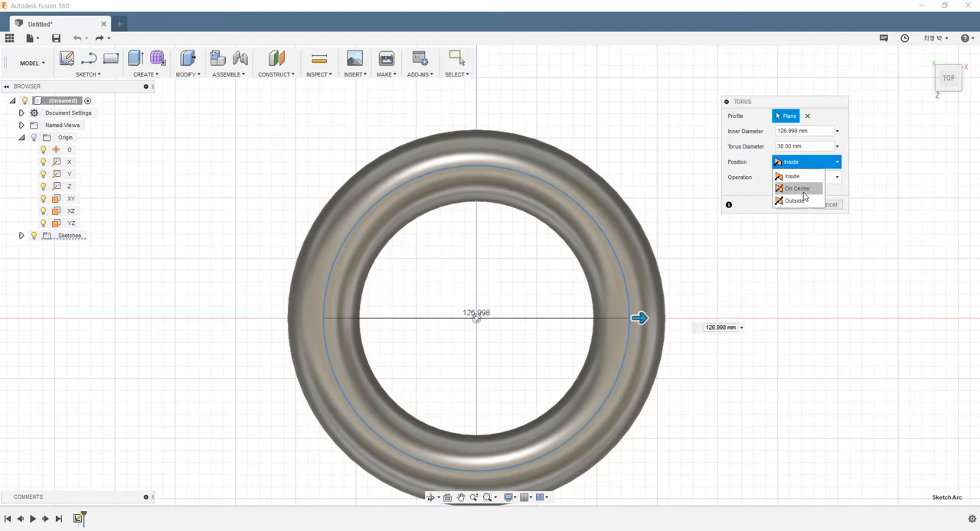
click(802, 191)
click(804, 162)
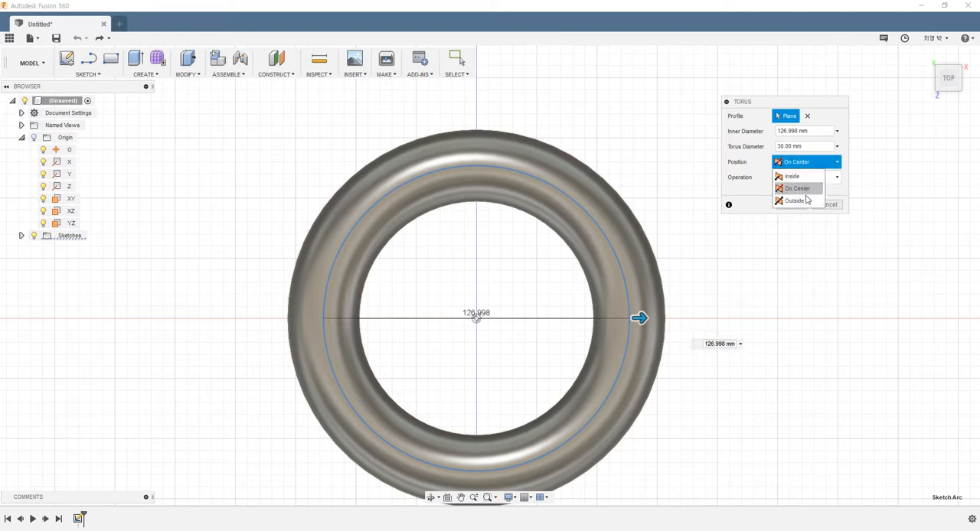
click(800, 201)
click(804, 162)
click(803, 182)
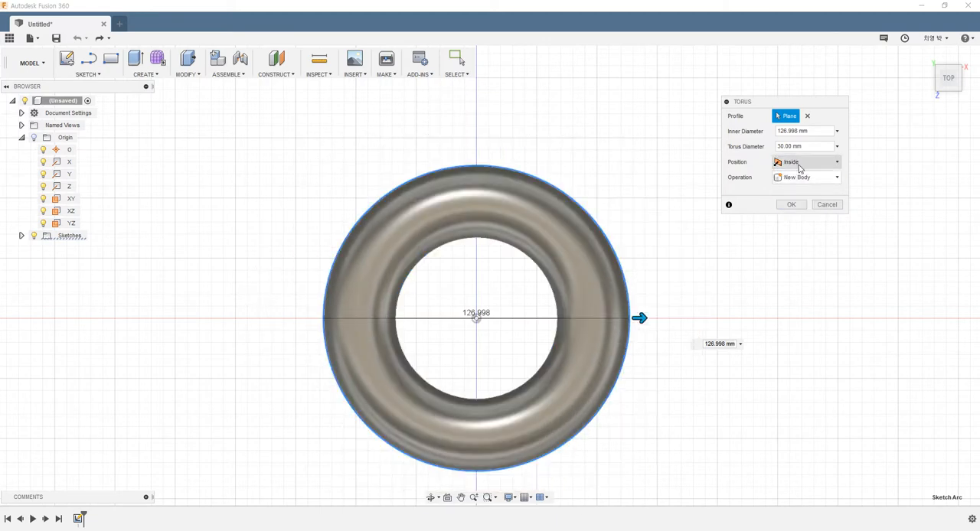
click(798, 162)
click(804, 191)
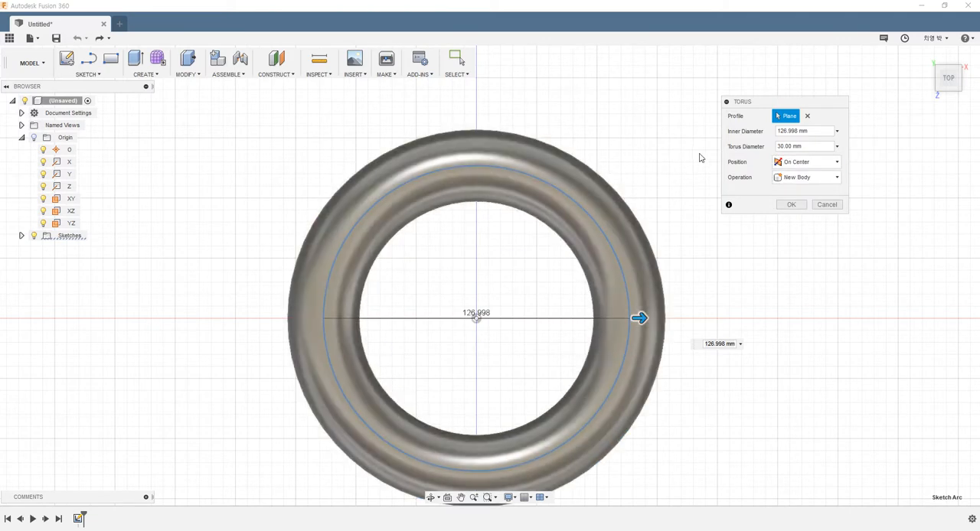
Set the torus's inner diameter to 130 mm and its torus diameter to 10 mm.
mouse_move(641, 318)
mouse_down()
mouse_move(682, 318)
mouse_move(637, 318)
mouse_up()
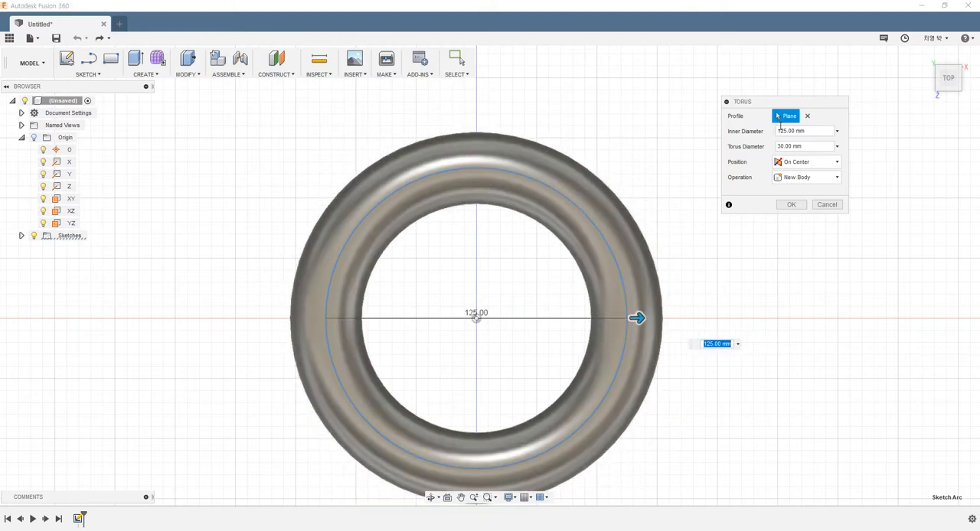
click(780, 131)
text(130)
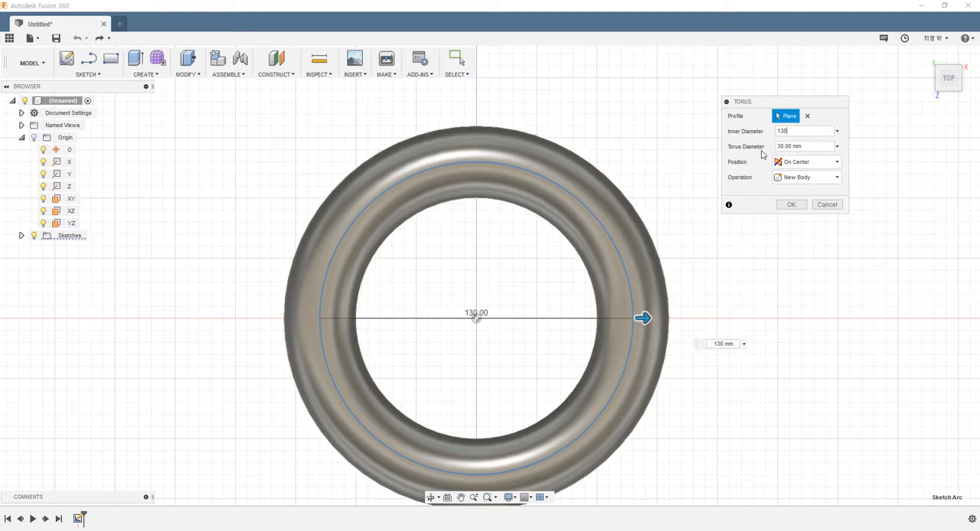
click(805, 147)
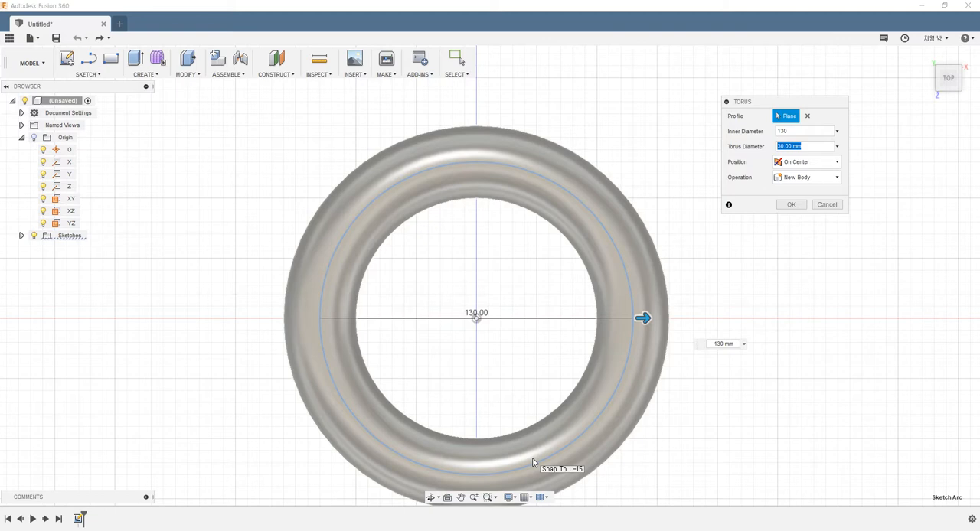
text(10)
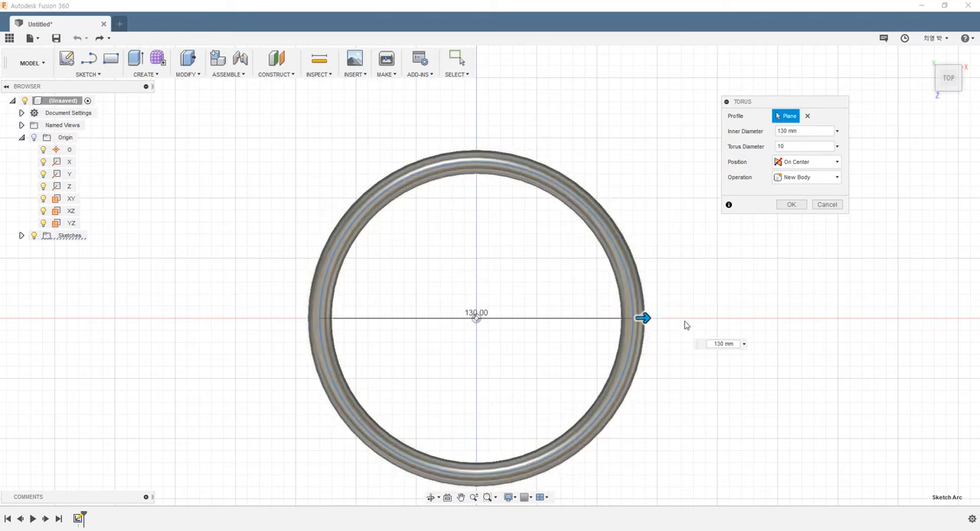
Enlarge the torus's inner diameter to 160 mm and confirm the torus.
drag(645, 318, 680, 319)
shift+middle_drag(709, 292, 685, 236)
click(787, 208)
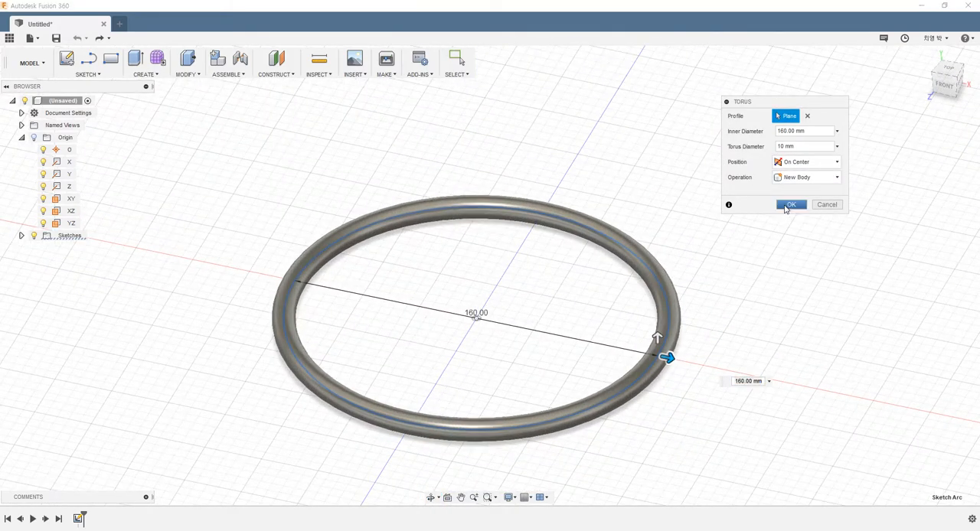
Enter the sculpt environment with Create Form and dismiss its notice.
shift+middle_drag(744, 265, 621, 335)
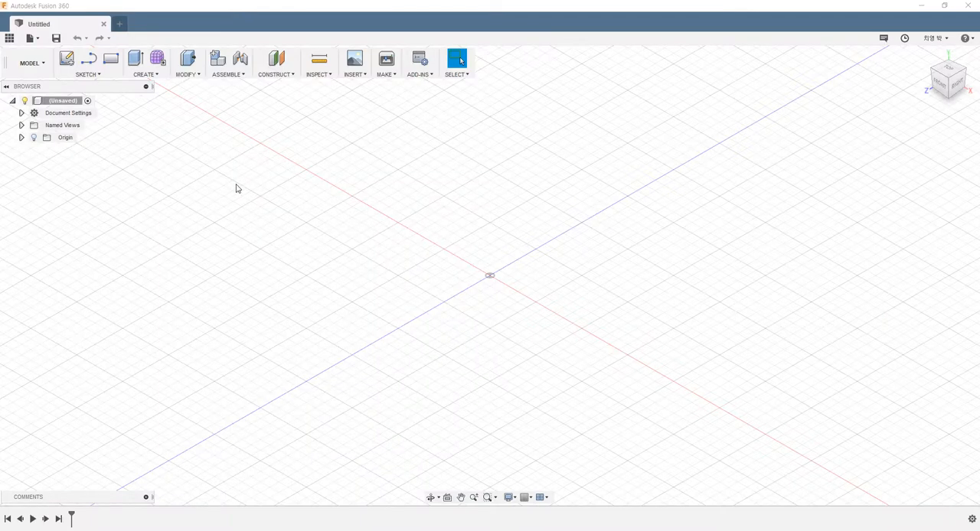
click(145, 74)
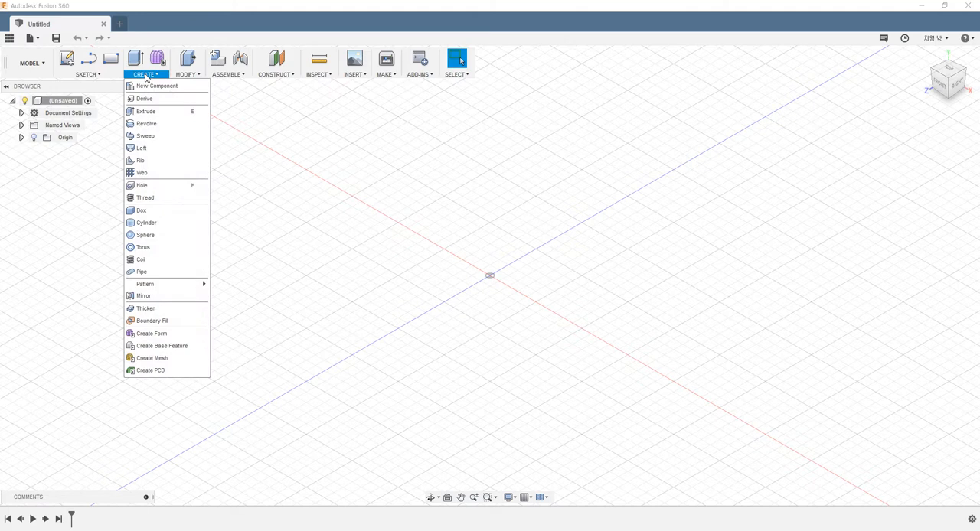
click(152, 334)
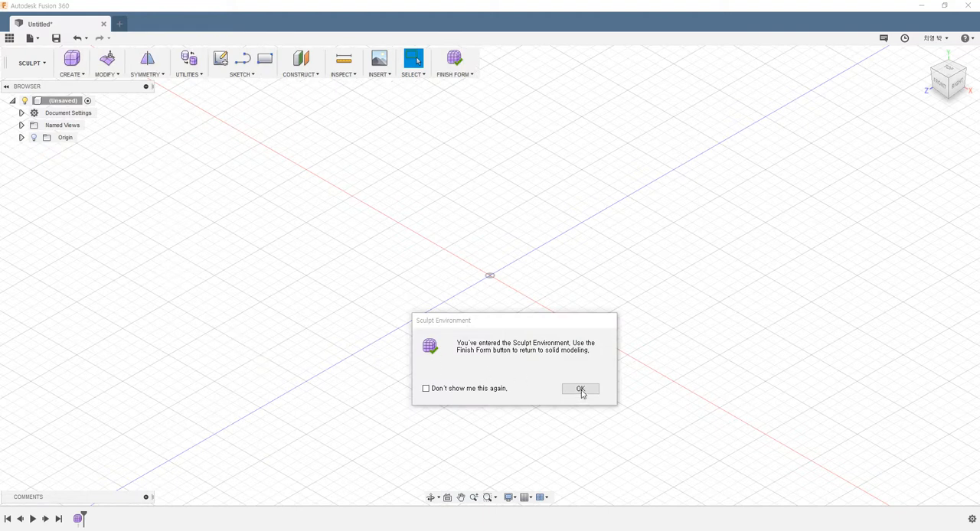
click(498, 335)
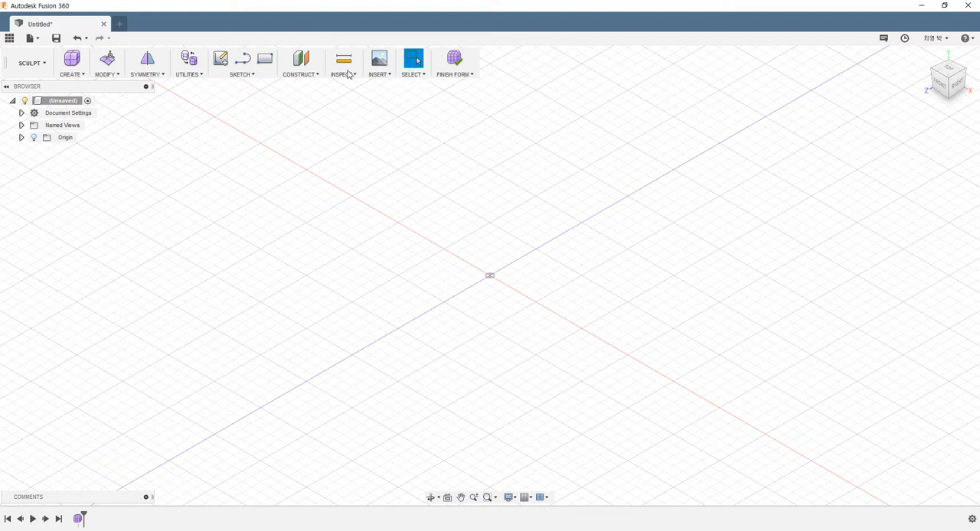
click(80, 74)
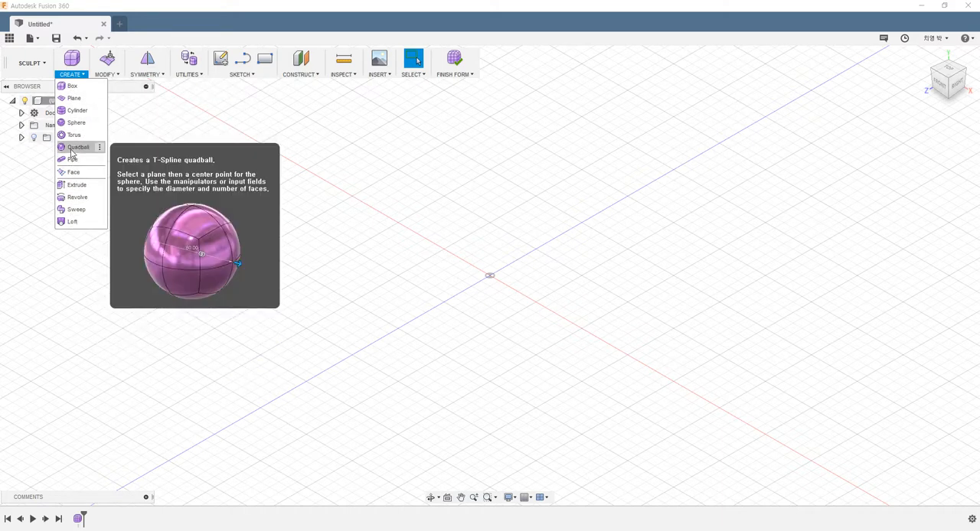
click(106, 74)
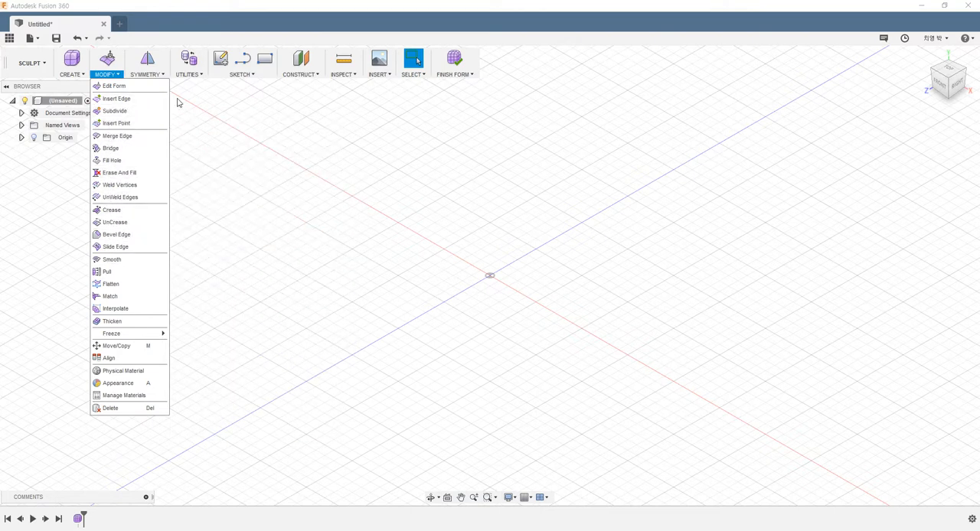
click(217, 115)
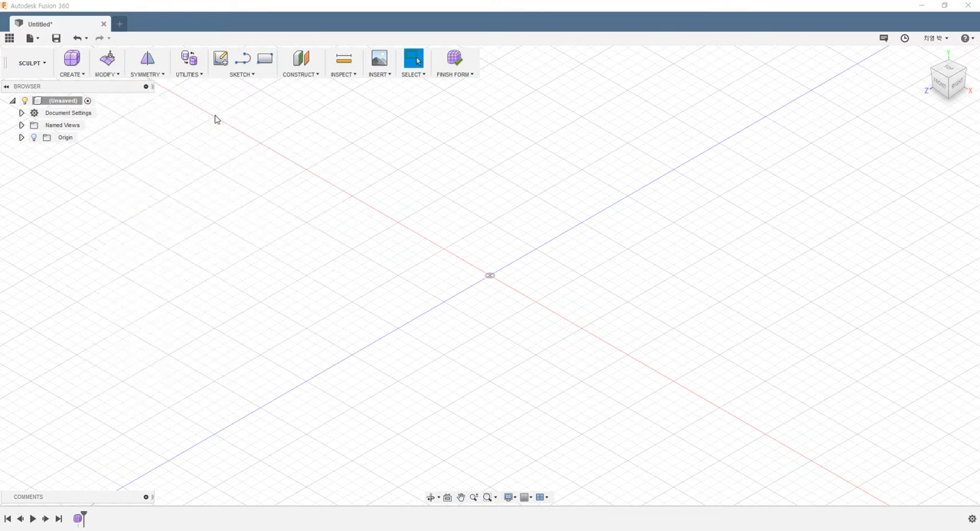
Start a T-Spline Box with the Center rectangle type and Symmetric direction.
click(76, 74)
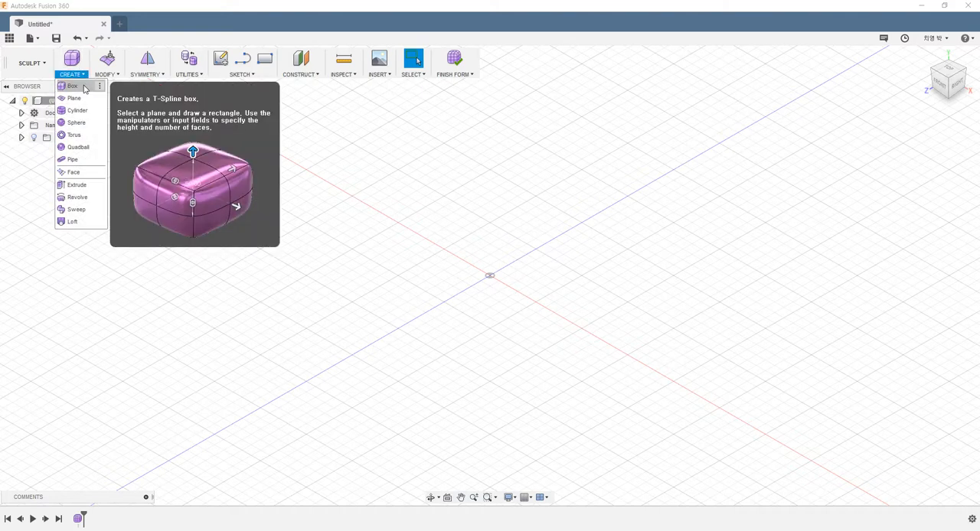
click(83, 88)
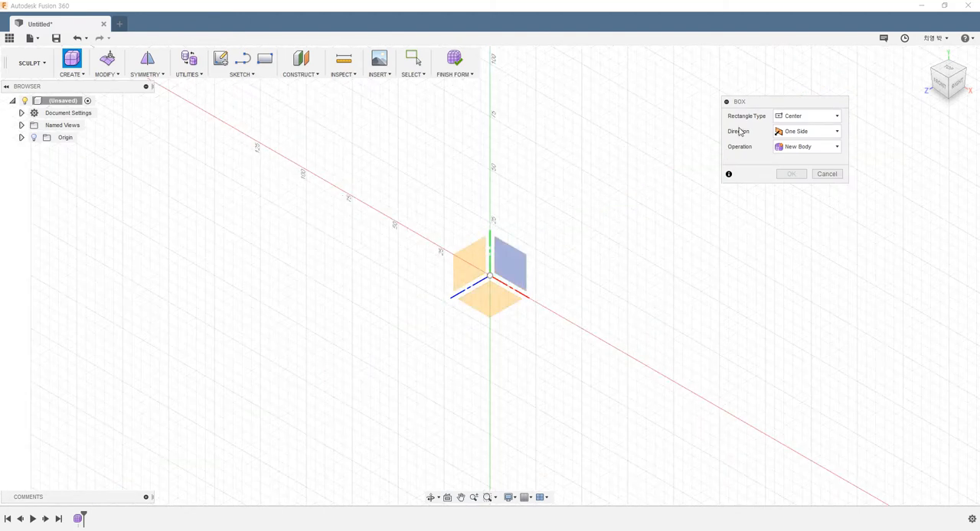
drag(763, 107, 761, 117)
click(800, 126)
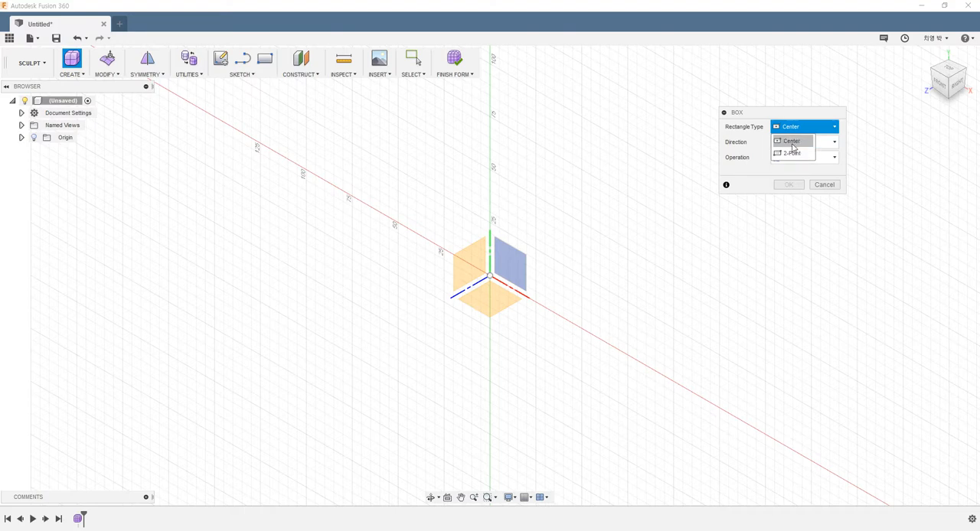
click(792, 144)
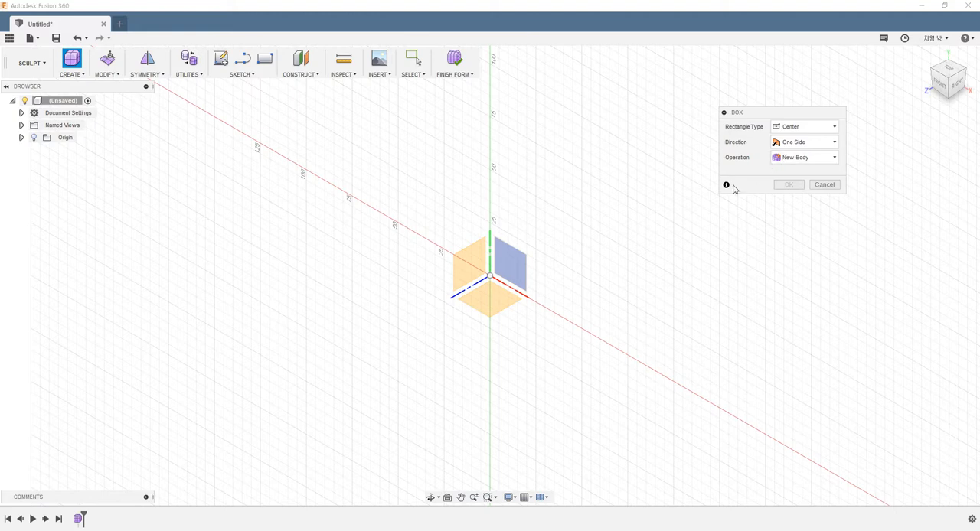
click(783, 148)
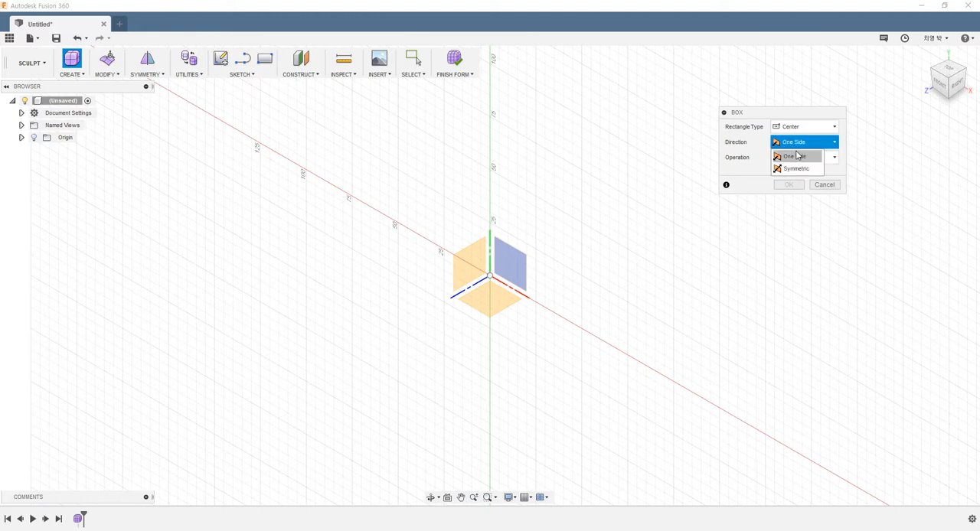
click(797, 169)
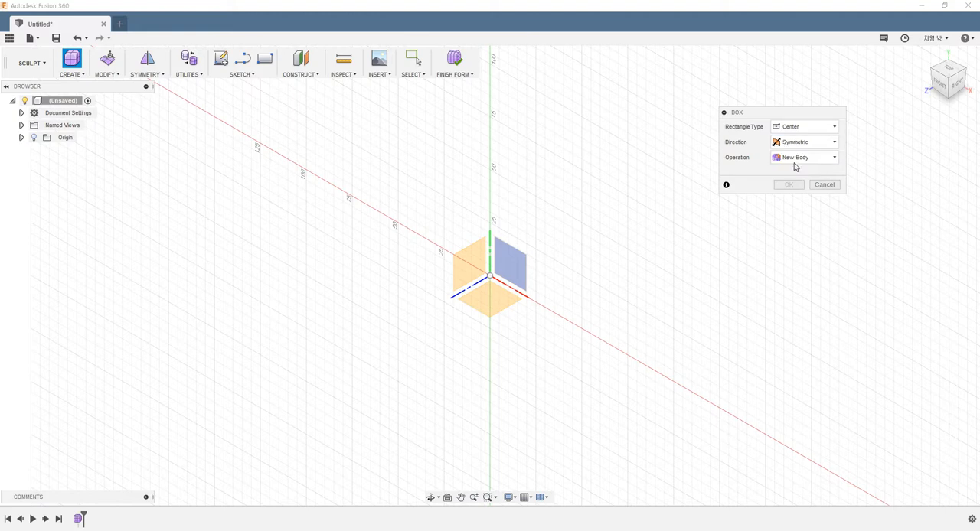
Keep the box operation as New Body and pick the ground plane for the box.
click(810, 162)
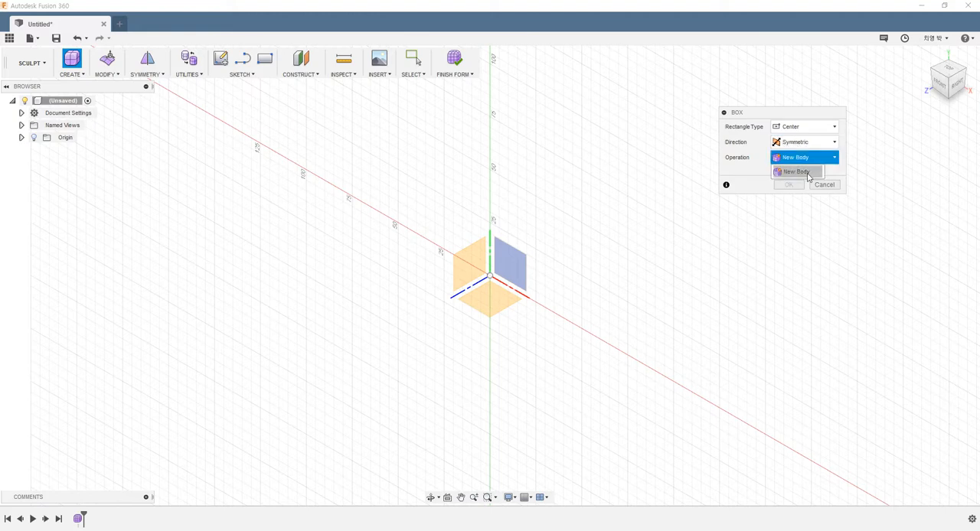
click(795, 171)
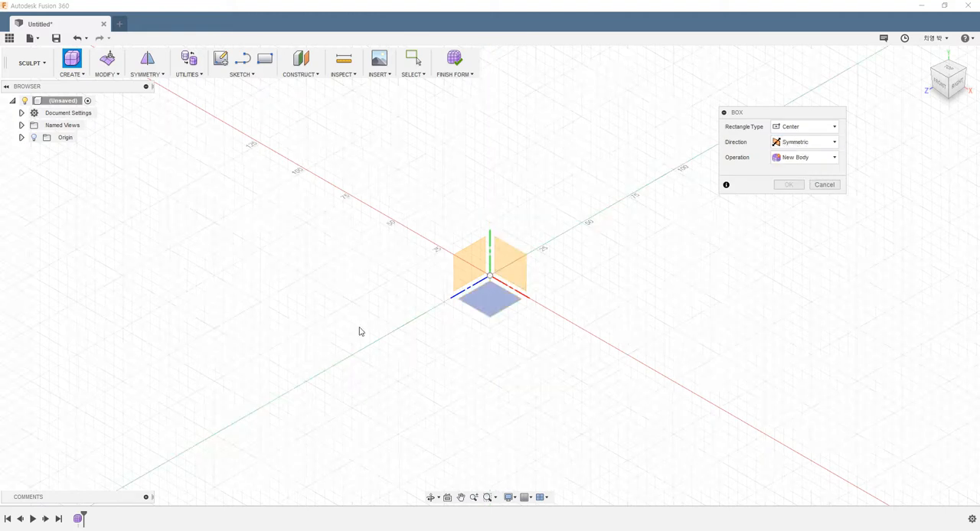
click(495, 306)
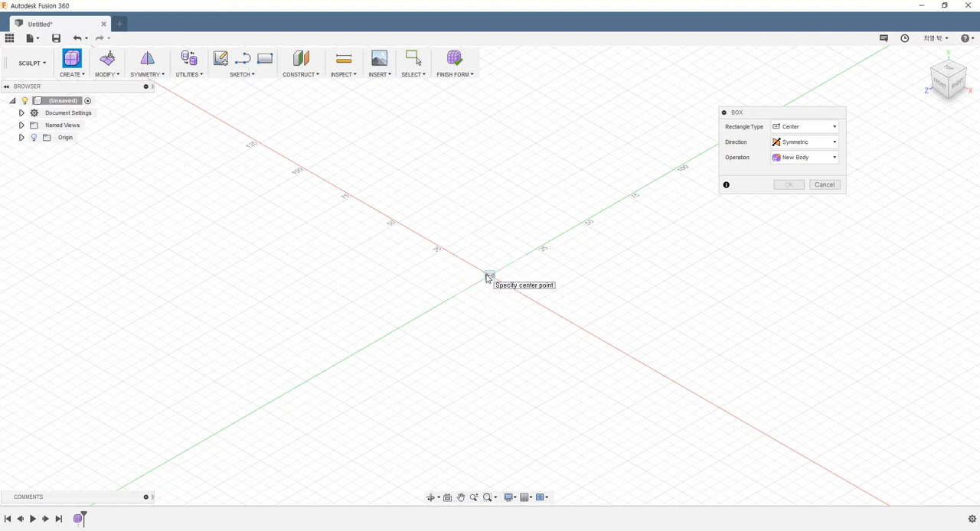
Place the T-Spline box's center at the origin and draw its base rectangle about 65 by 59 mm.
click(489, 277)
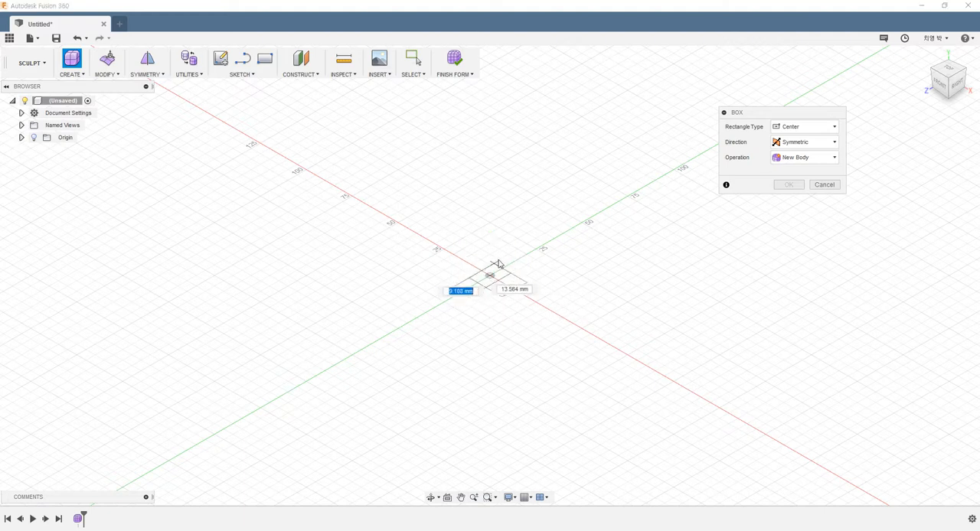
click(486, 211)
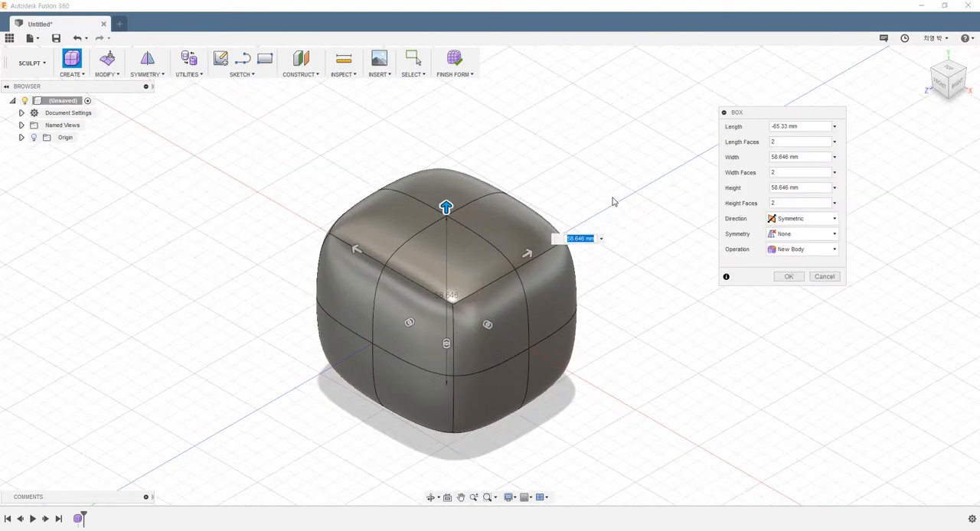
shift+middle_drag(626, 304, 646, 320)
scroll(617, 342, down, 1)
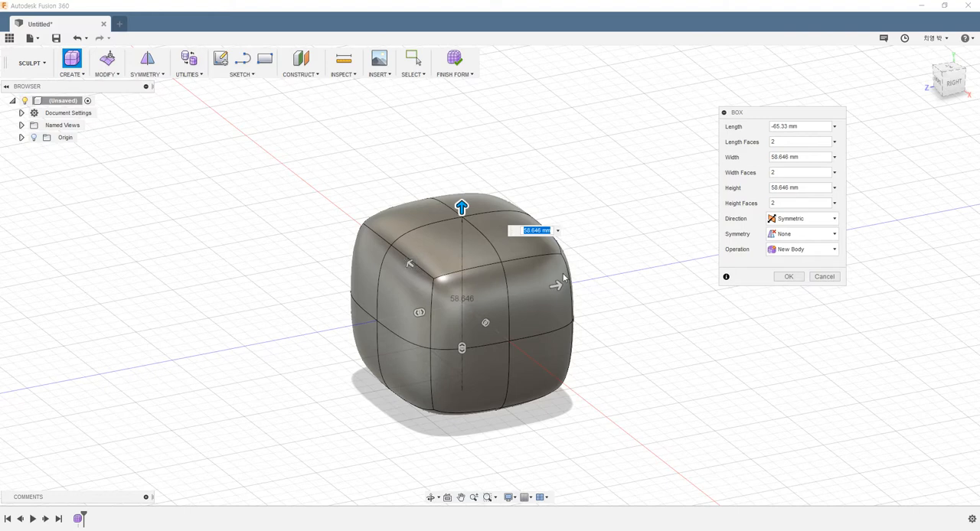
Set the box's width to 80 mm, height to 70 mm and length to 90 mm.
drag(557, 285, 585, 276)
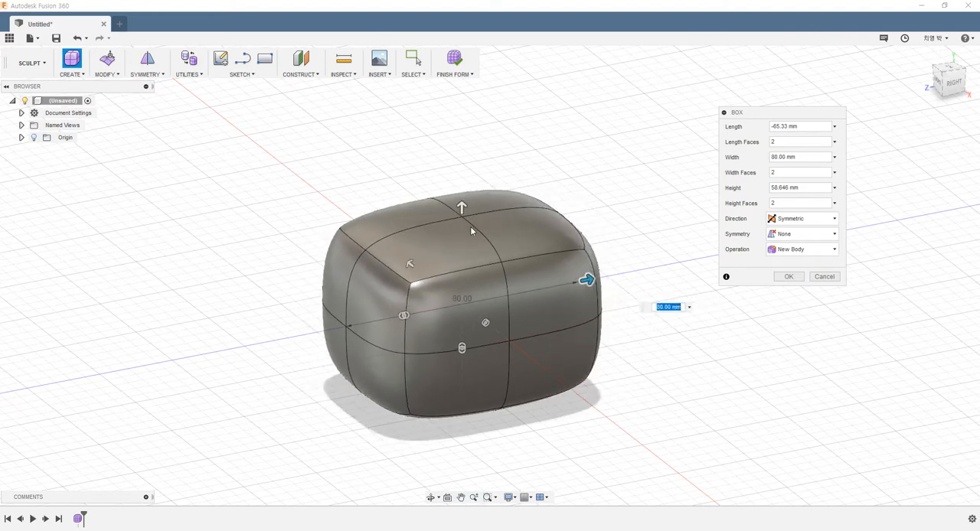
drag(469, 224, 461, 203)
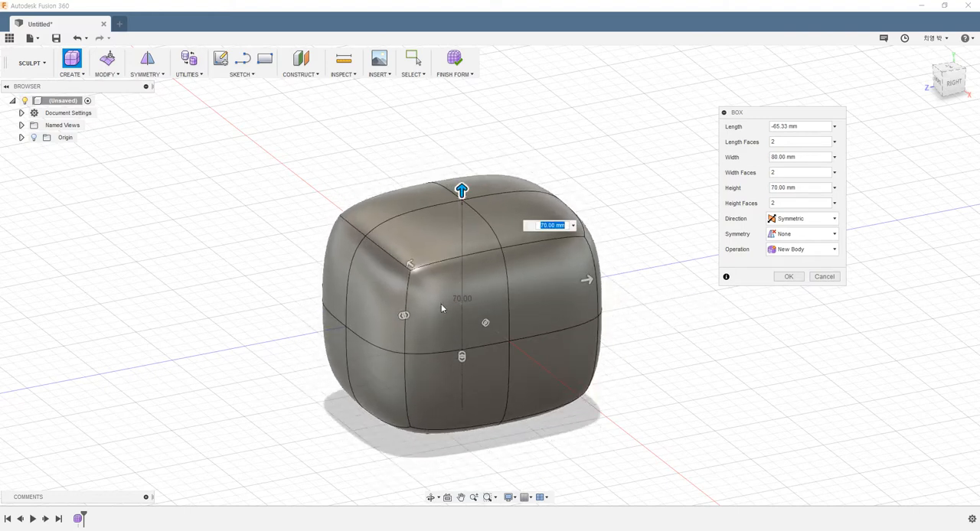
middle_drag(447, 310, 414, 302)
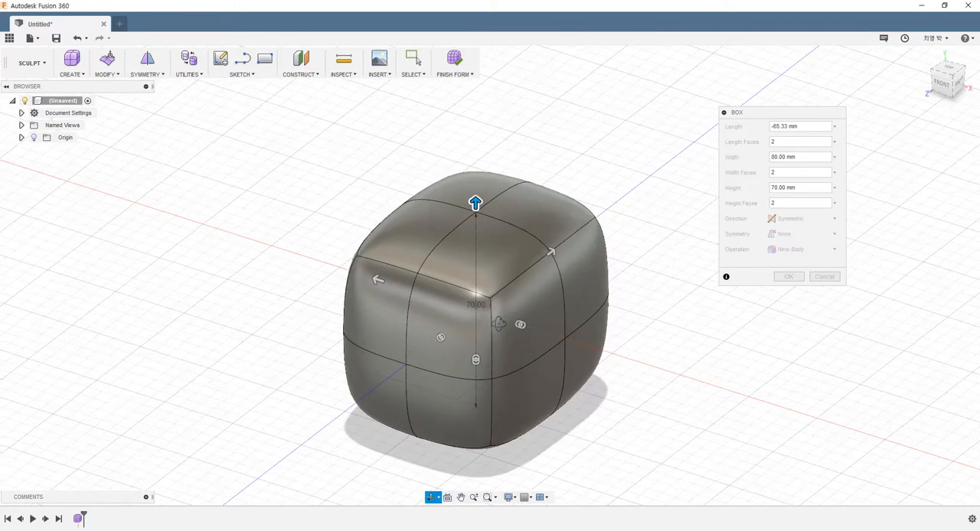
drag(386, 280, 355, 275)
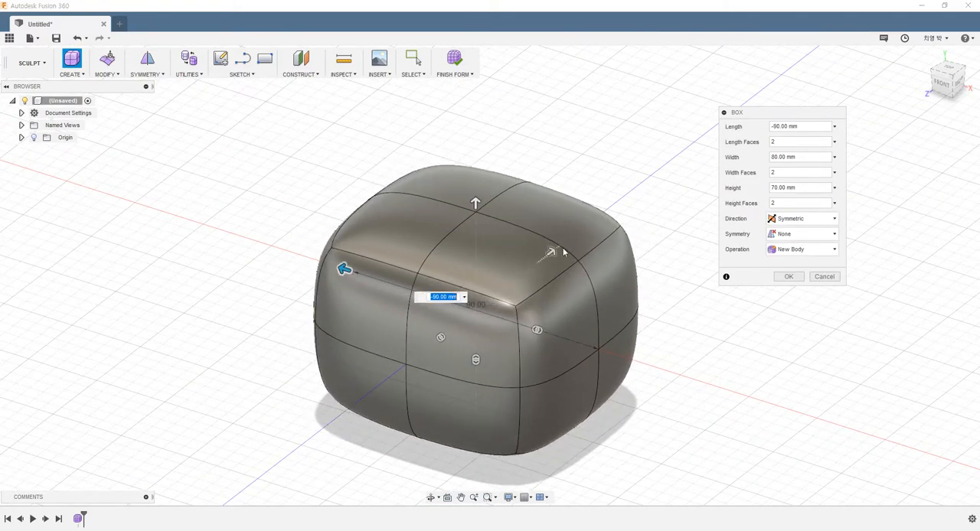
Set the length, width and height faces to 5 each and confirm the T-Spline box.
shift+middle_drag(576, 297, 494, 329)
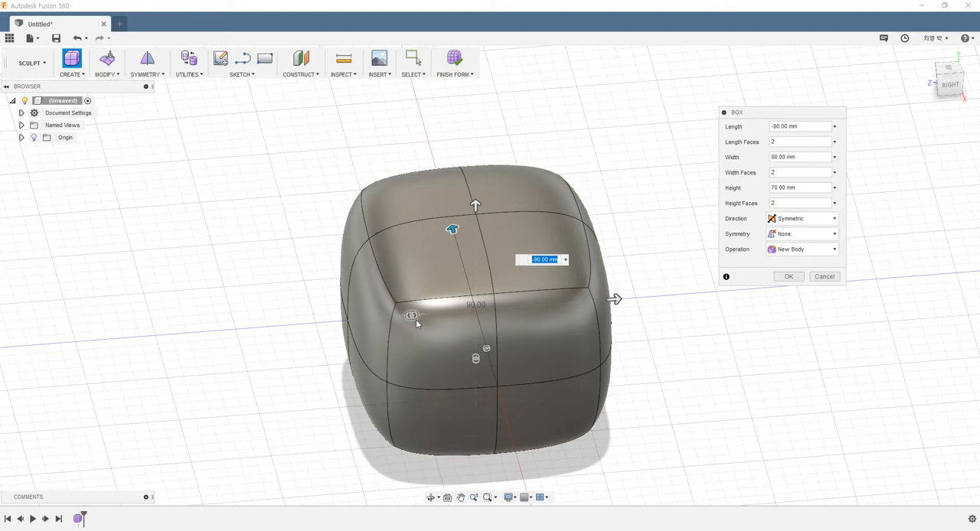
mouse_move(414, 318)
mouse_down()
mouse_move(376, 319)
mouse_move(444, 320)
mouse_move(394, 318)
mouse_move(414, 315)
mouse_up()
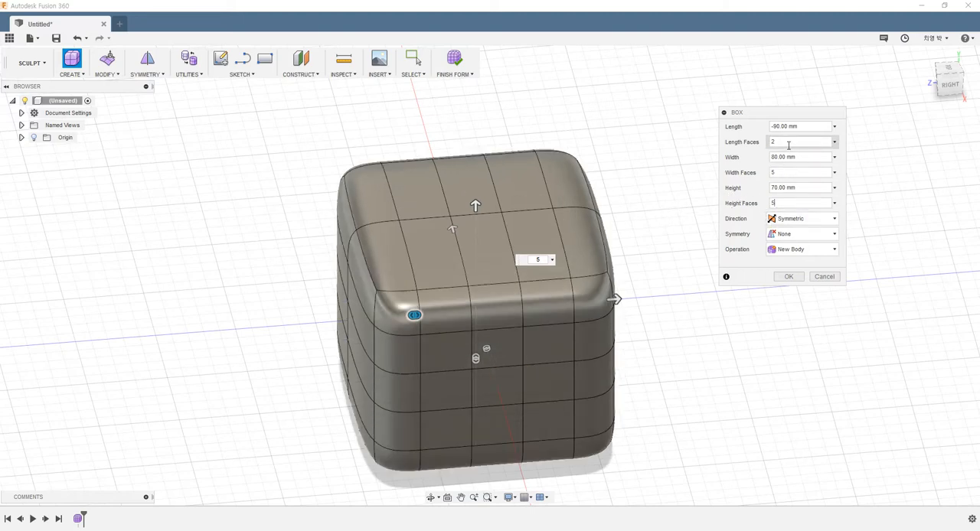
drag(788, 144, 696, 147)
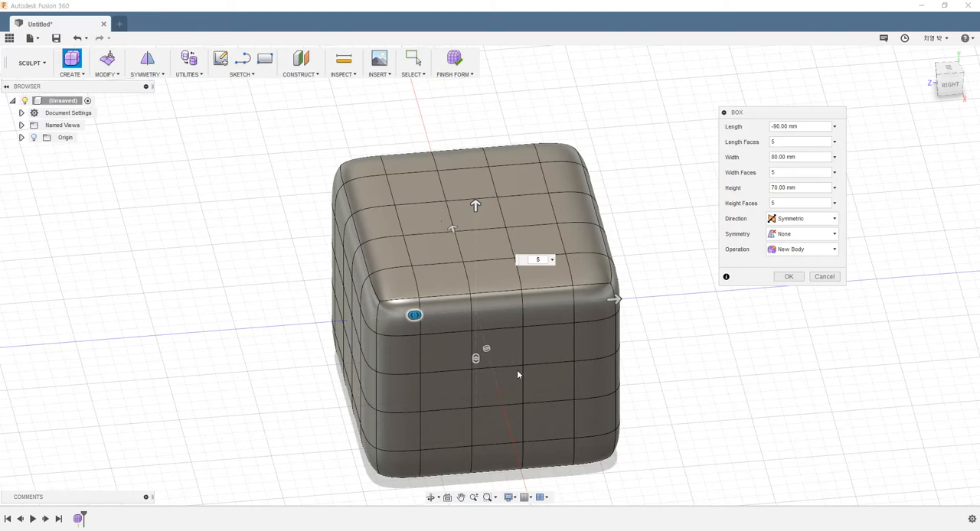
shift+middle_drag(557, 362, 669, 407)
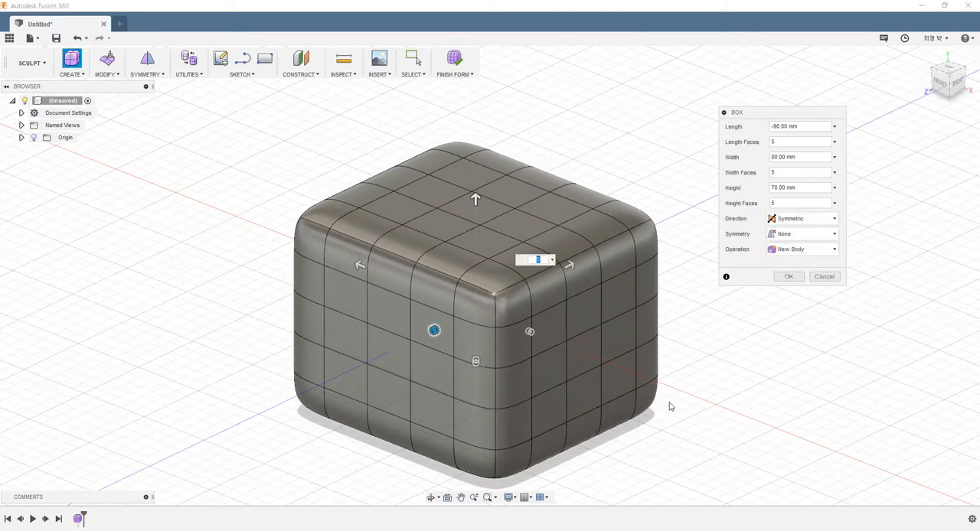
click(787, 278)
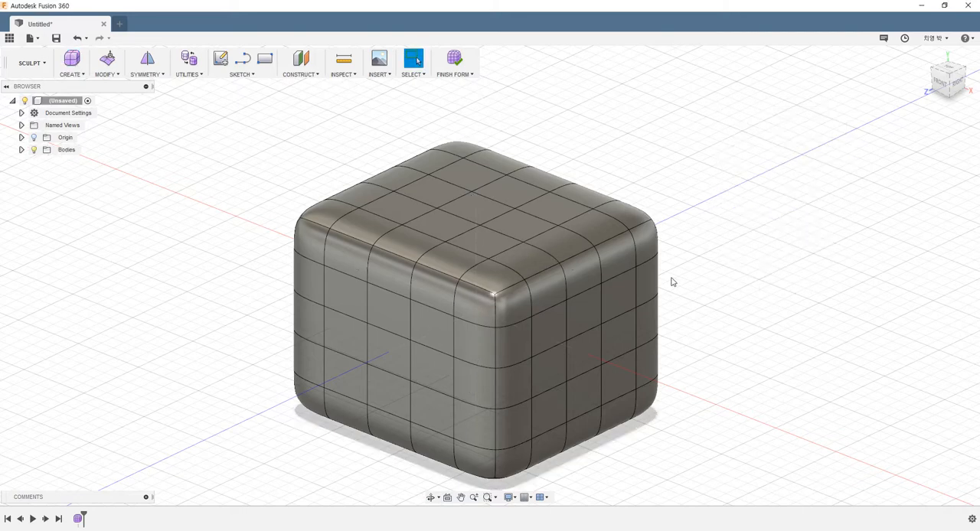
Orbit and zoom around the T-Spline box to examine its shape.
shift+middle_drag(716, 292, 689, 318)
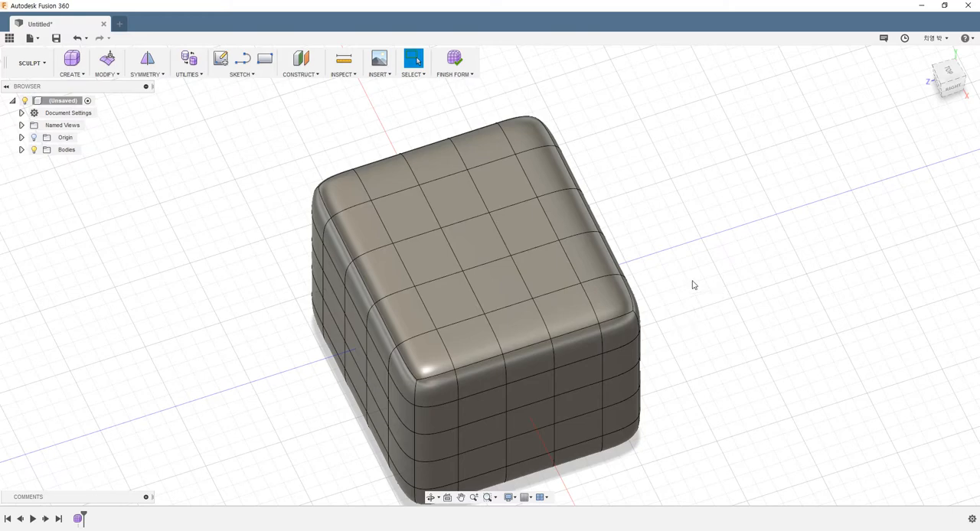
shift+middle_drag(693, 285, 482, 274)
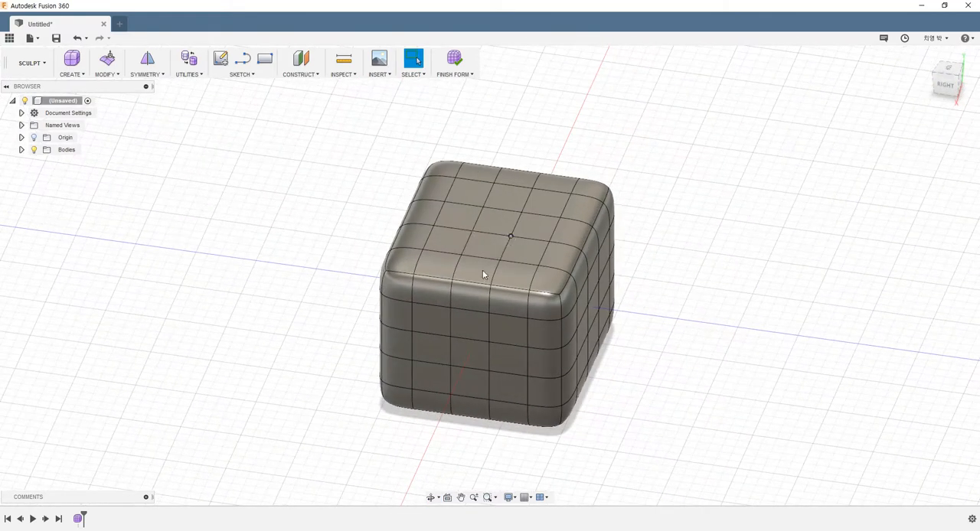
scroll(698, 252, down, 4)
scroll(701, 237, up, 6)
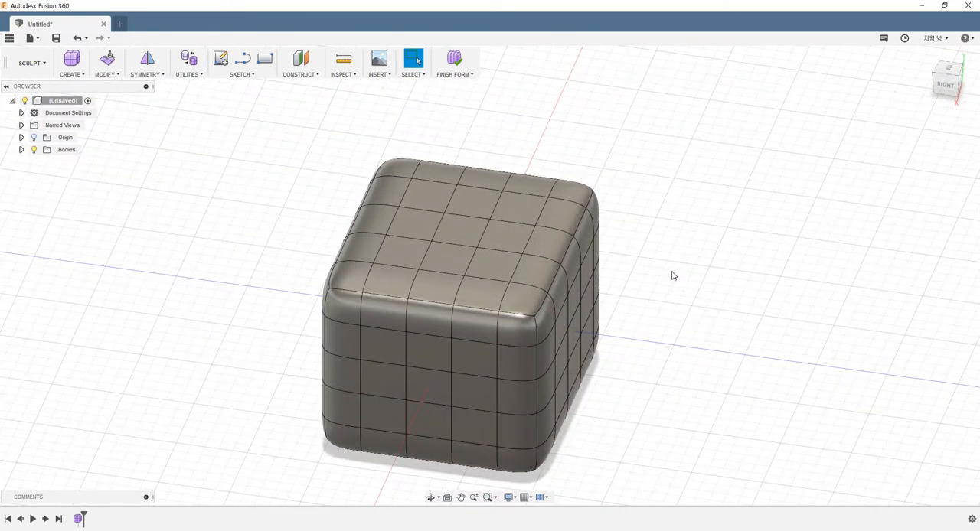
scroll(650, 263, down, 1)
middle_drag(650, 267, 546, 284)
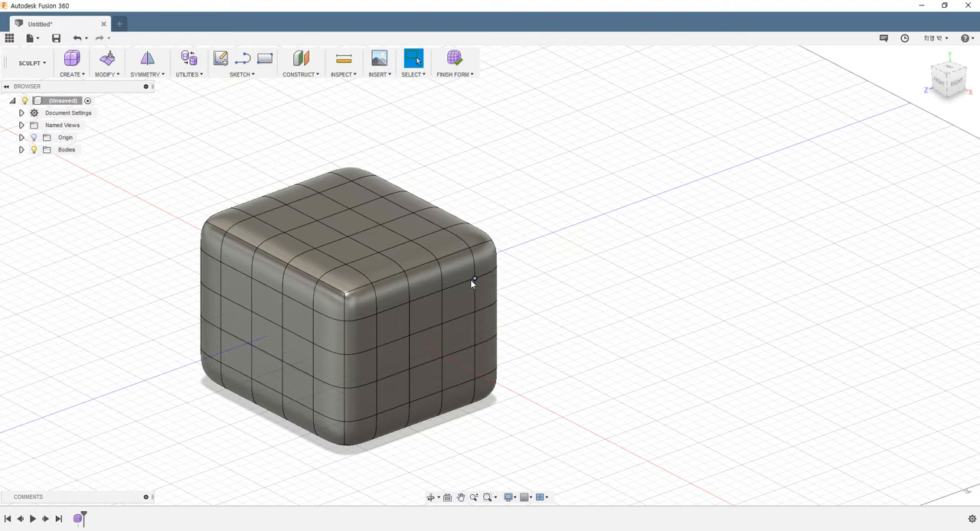
shift+middle_drag(428, 287, 389, 297)
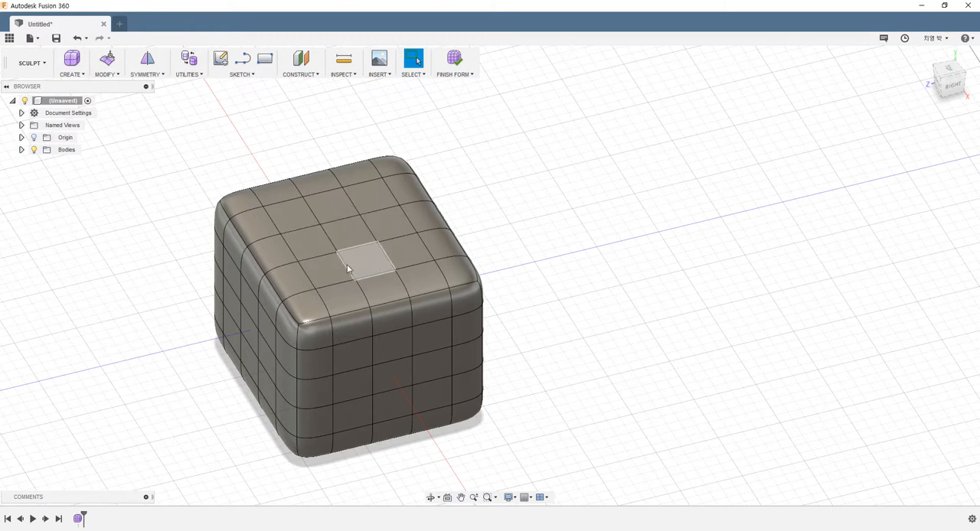
Select the nine central faces on the top of the box.
click(325, 270)
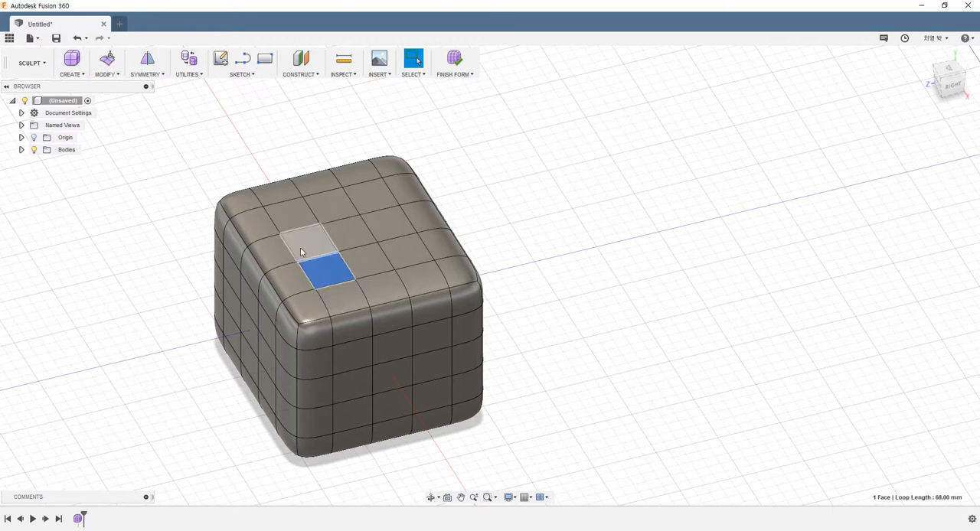
shift+click(300, 249)
shift+click(293, 221)
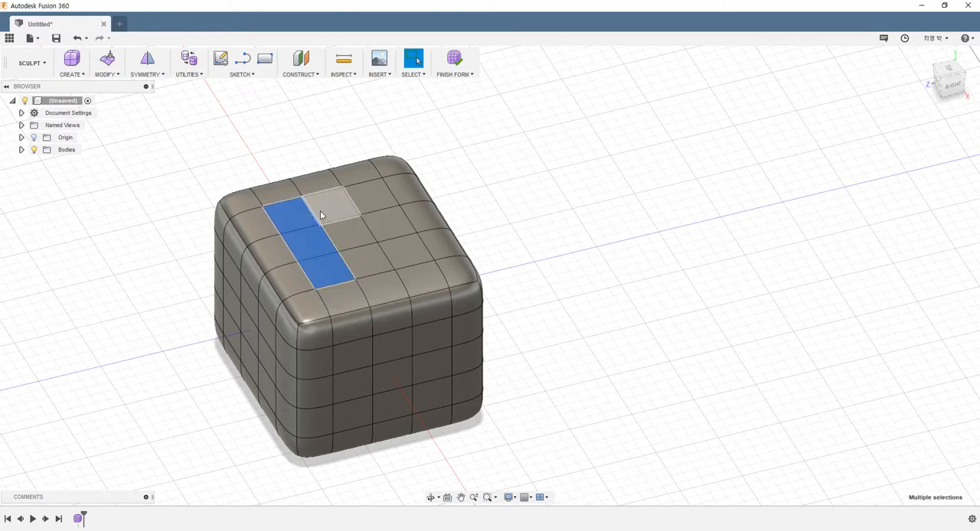
shift+click(399, 253)
shift+click(386, 219)
shift+click(373, 197)
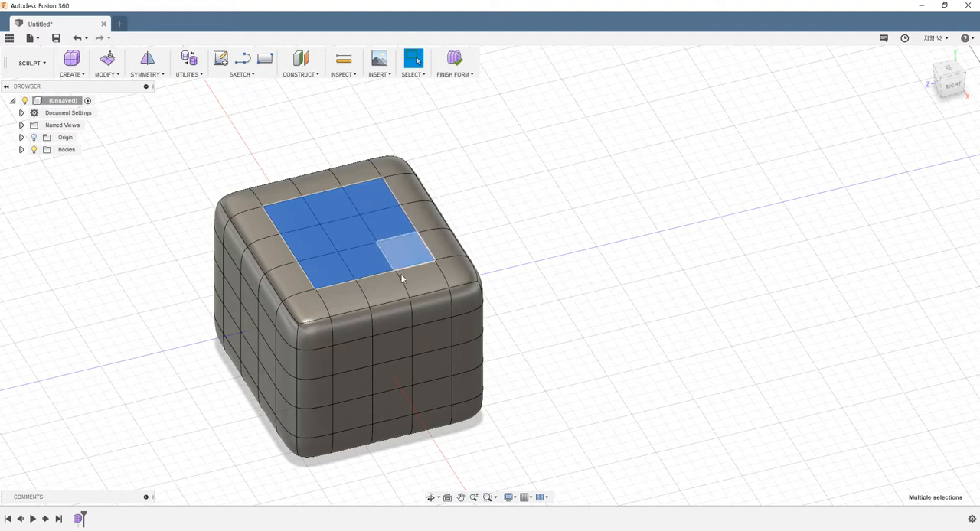
Open Edit Form on the selected top faces.
right_click(353, 241)
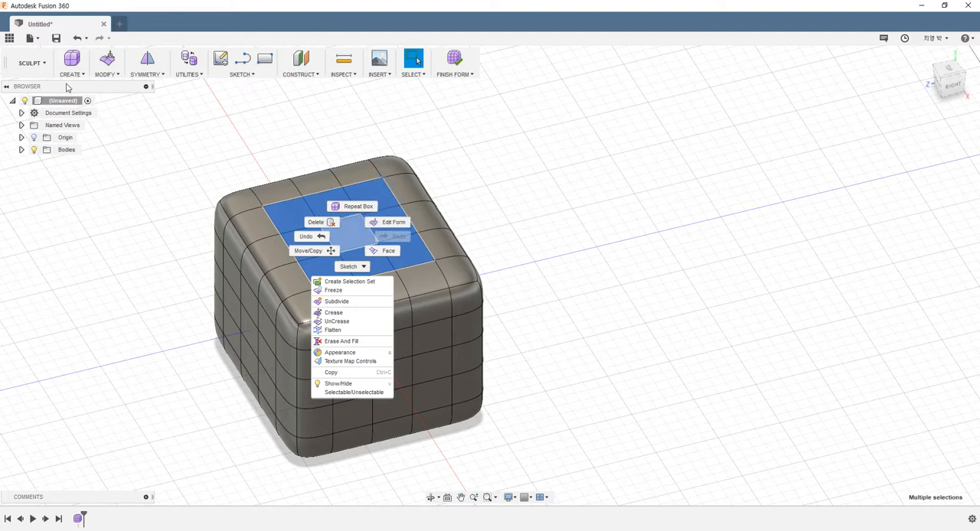
click(108, 76)
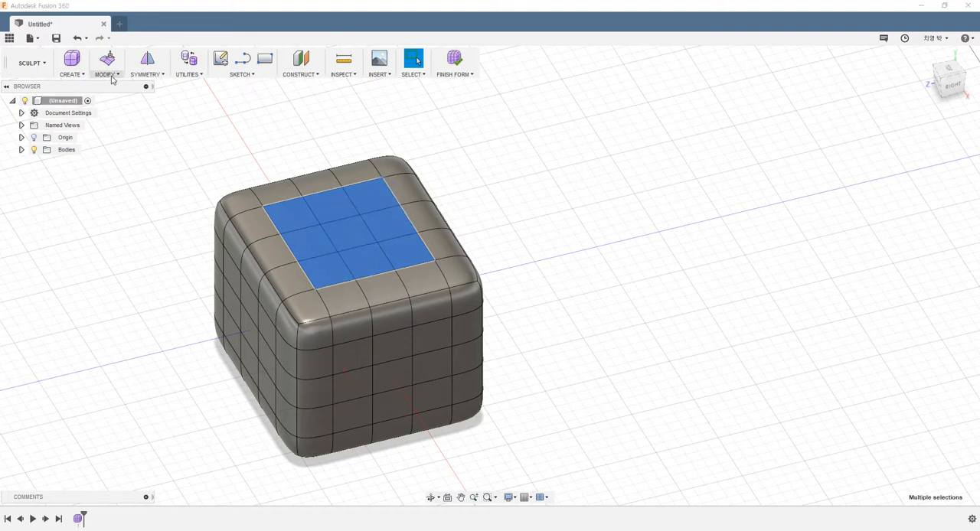
click(108, 74)
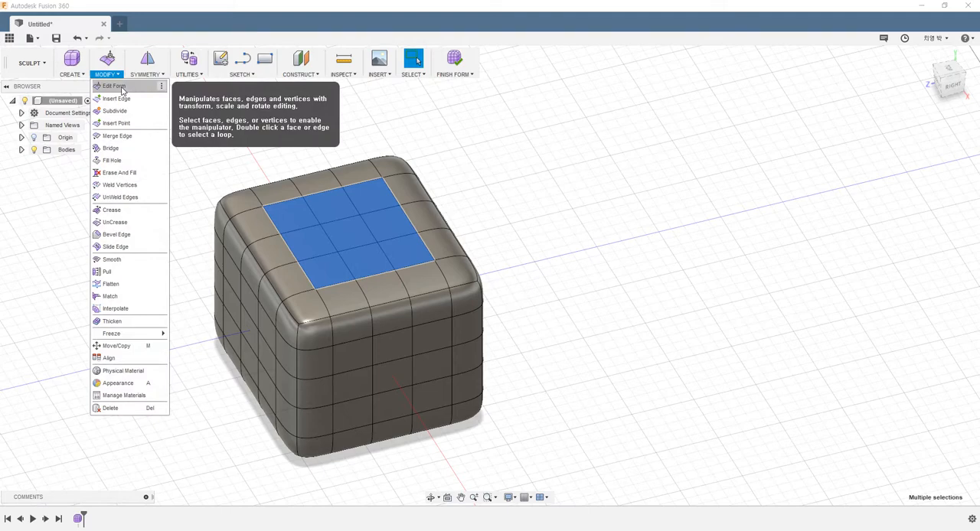
click(121, 87)
scroll(389, 249, up, 2)
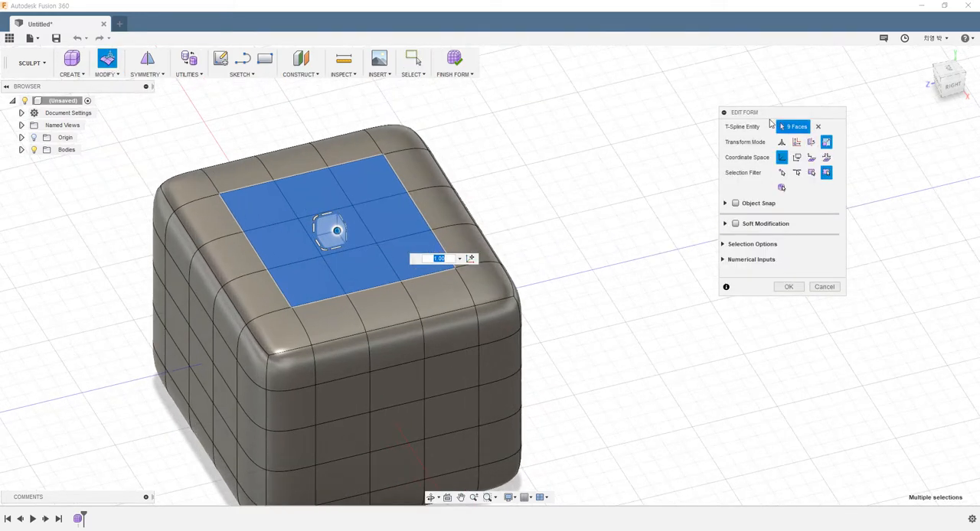
Switch Edit Form to the combined transform mode, scale the nine faces to 0.803 and confirm.
drag(770, 121, 740, 138)
scroll(541, 265, down, 2)
scroll(558, 253, up, 2)
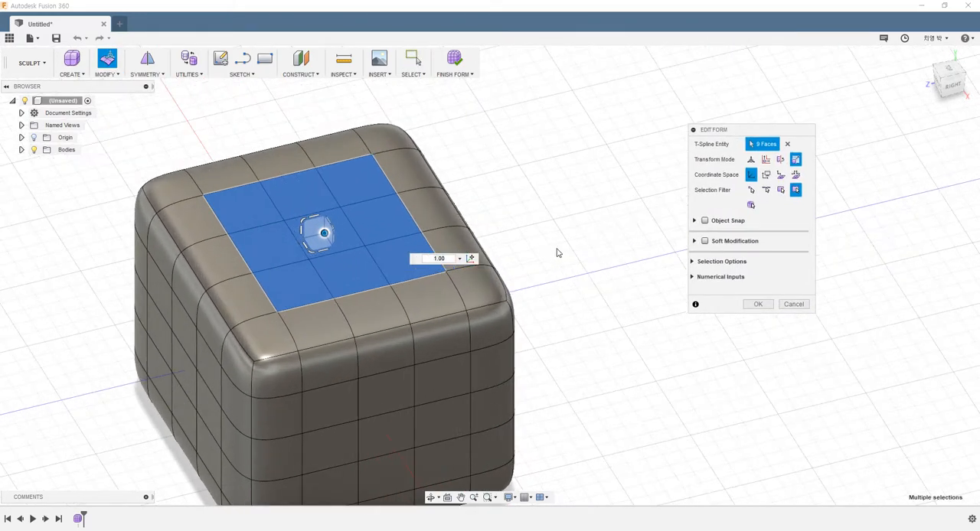
scroll(558, 253, up, 1)
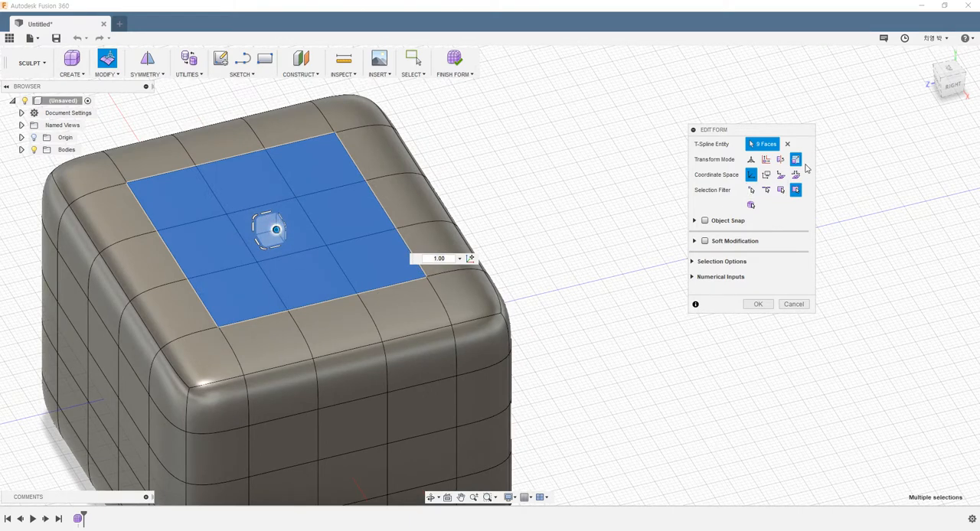
click(751, 160)
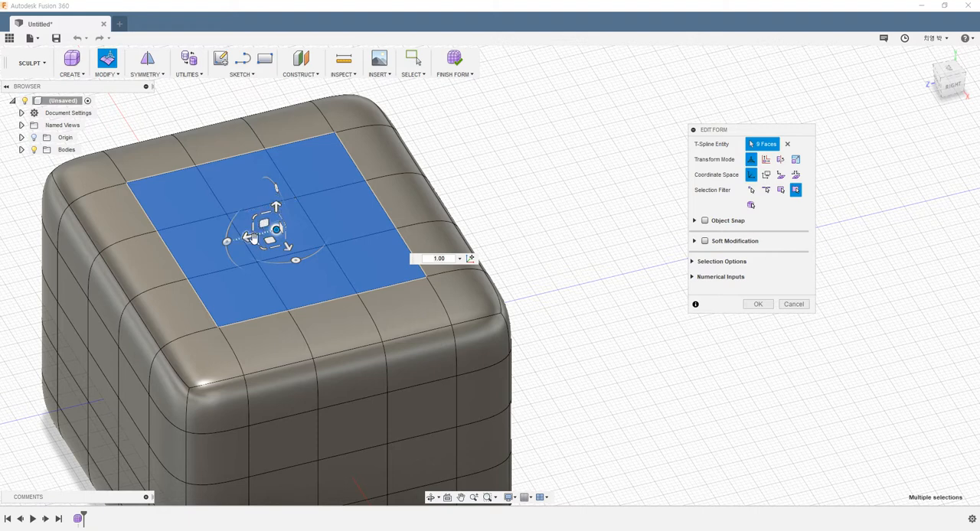
drag(276, 209, 233, 225)
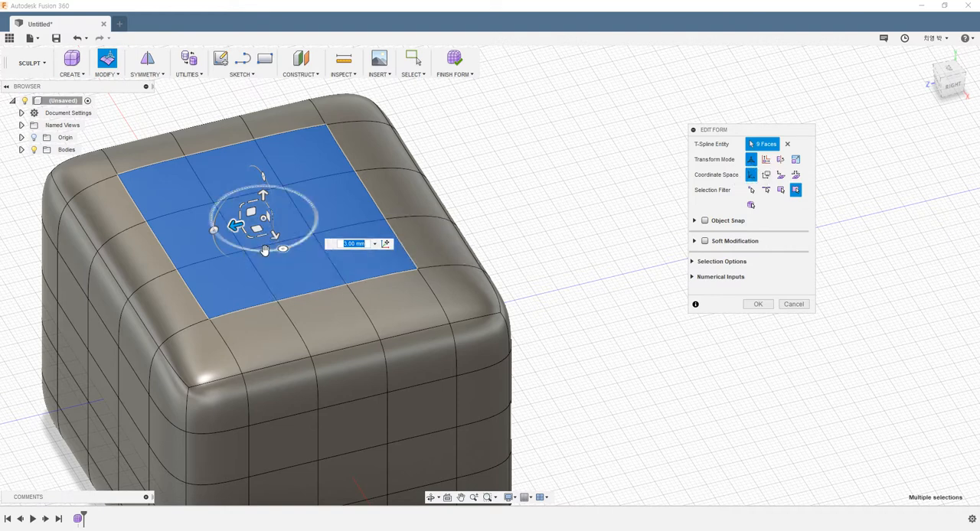
drag(267, 255, 216, 255)
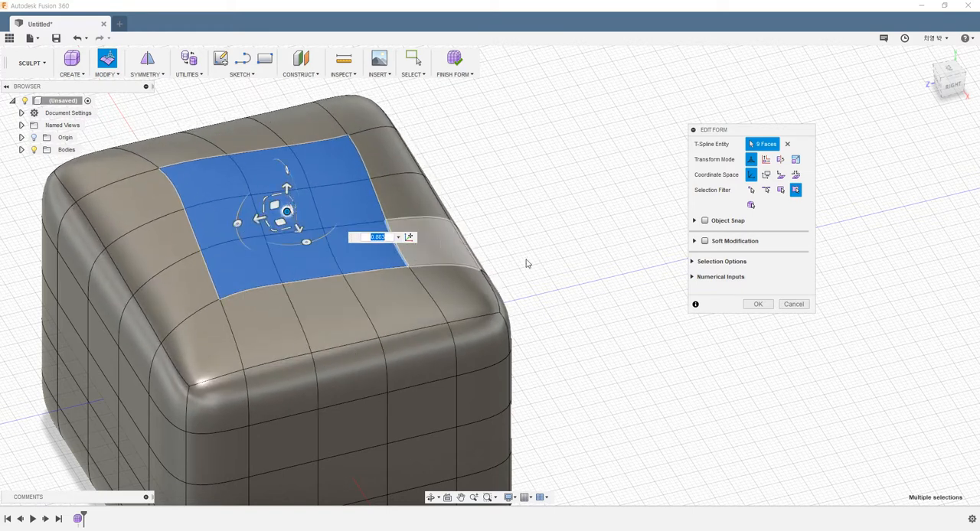
key(Return)
click(585, 290)
Select the horizontal edge loop around the middle of the box's sides.
mouse_move(585, 291)
shift+middle_down()
mouse_move(536, 250)
mouse_move(552, 217)
mouse_move(579, 225)
mouse_move(585, 248)
mouse_move(547, 243)
mouse_move(462, 333)
shift+middle_up()
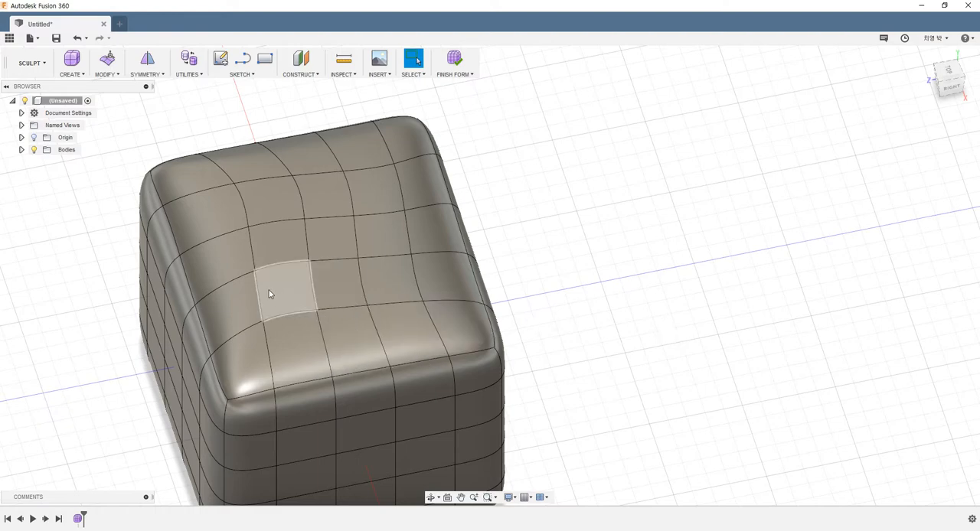
scroll(138, 284, down, 3)
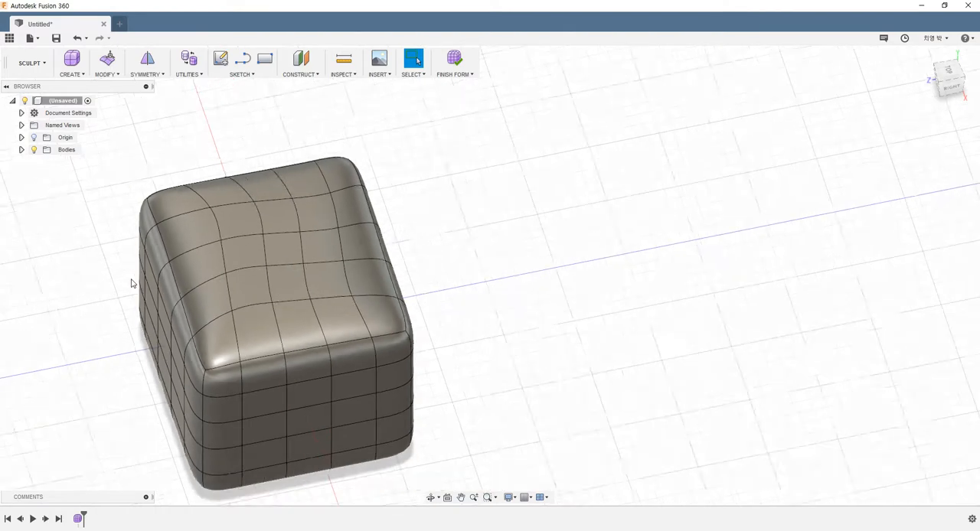
mouse_move(133, 276)
shift+middle_down()
mouse_move(144, 235)
mouse_move(170, 251)
shift+middle_up()
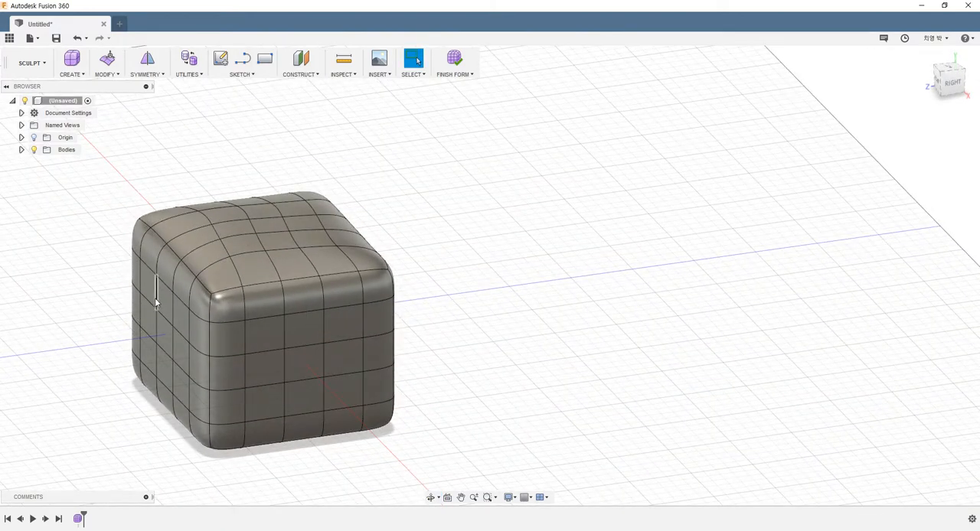
shift+middle_drag(174, 342, 218, 345)
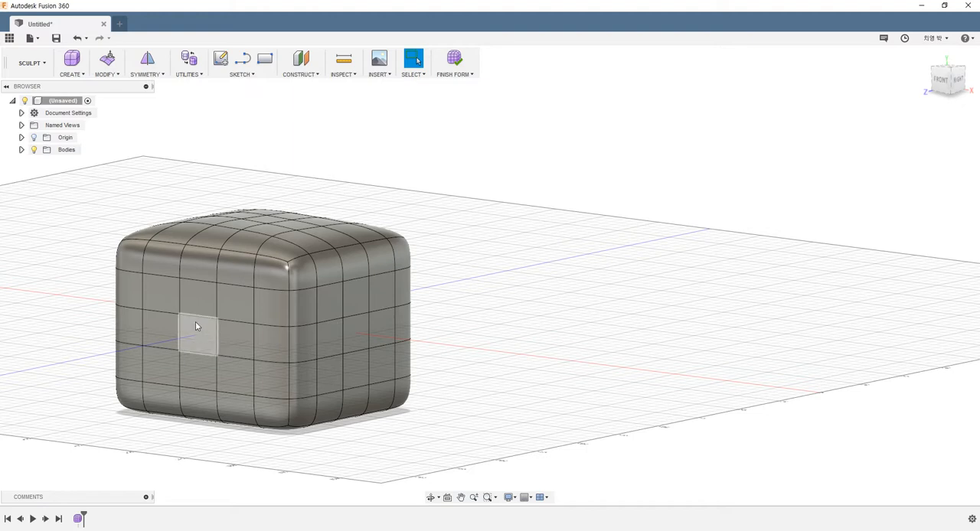
shift+middle_drag(197, 324, 186, 343)
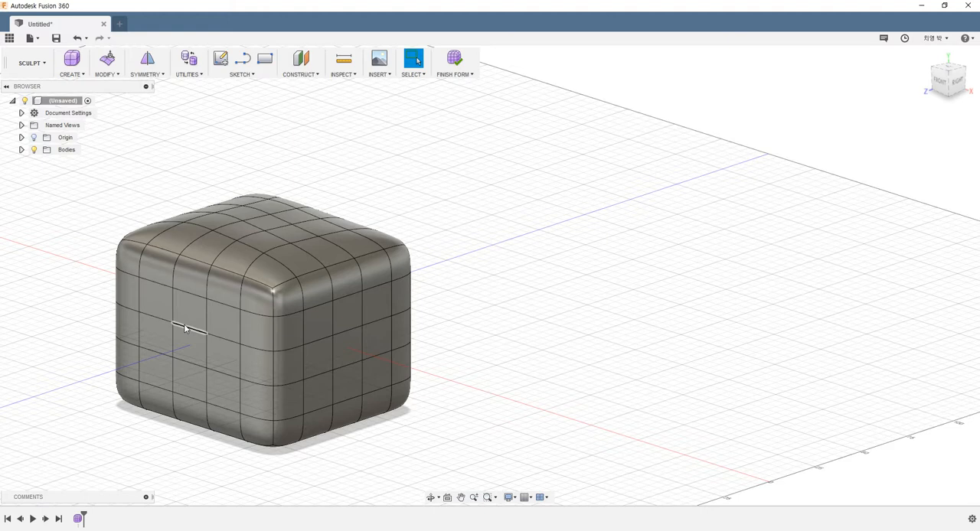
double_click(183, 327)
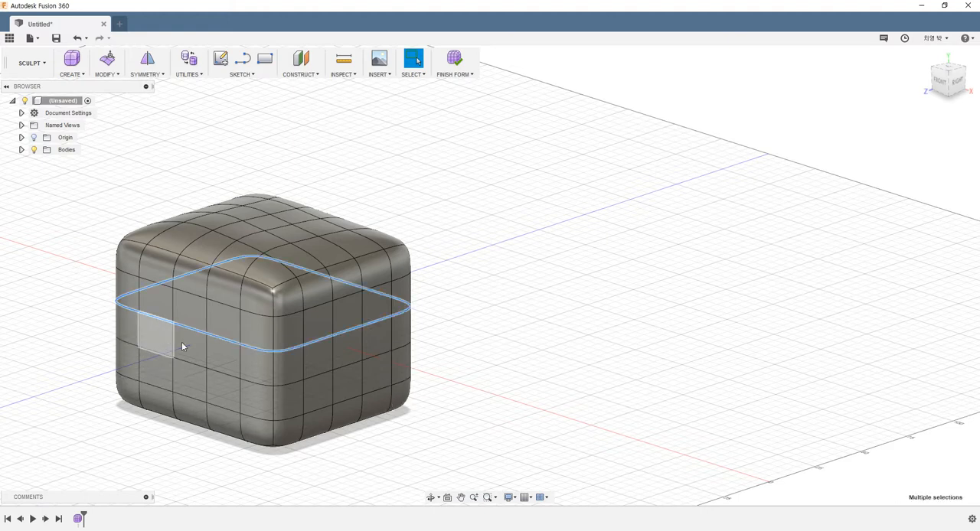
Reselect the horizontal edge loop around the middle of the box and open Edit Form on it.
click(231, 340)
click(258, 349)
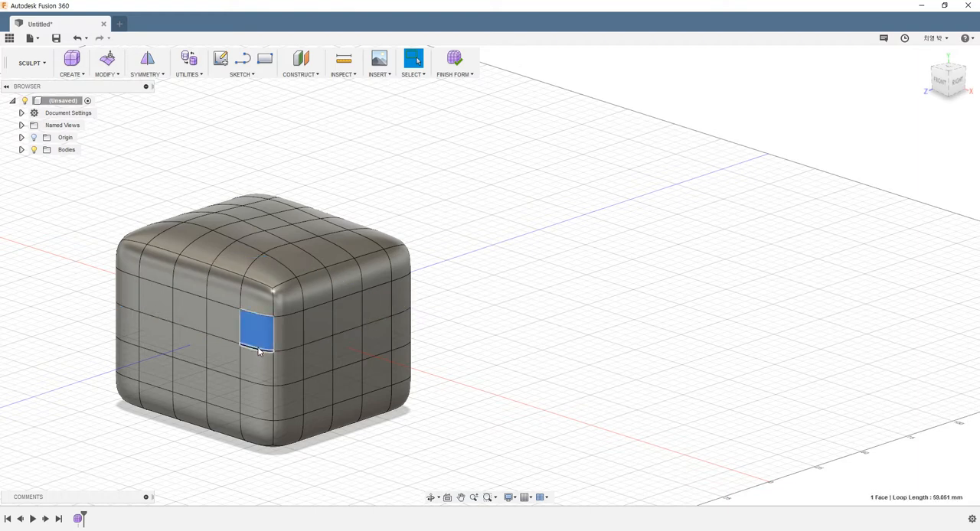
click(258, 350)
shift+click(222, 337)
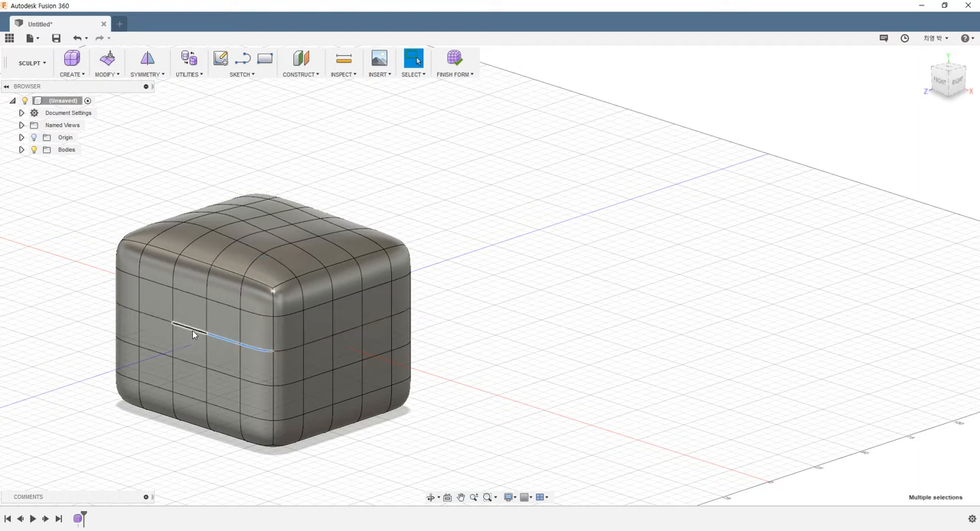
key(Escape)
double_click(185, 329)
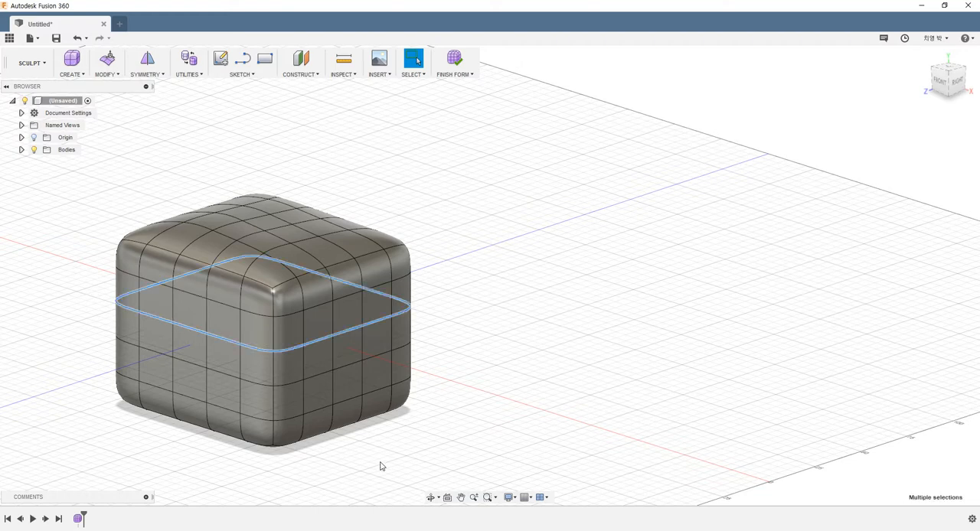
click(104, 243)
double_click(192, 330)
right_click(189, 328)
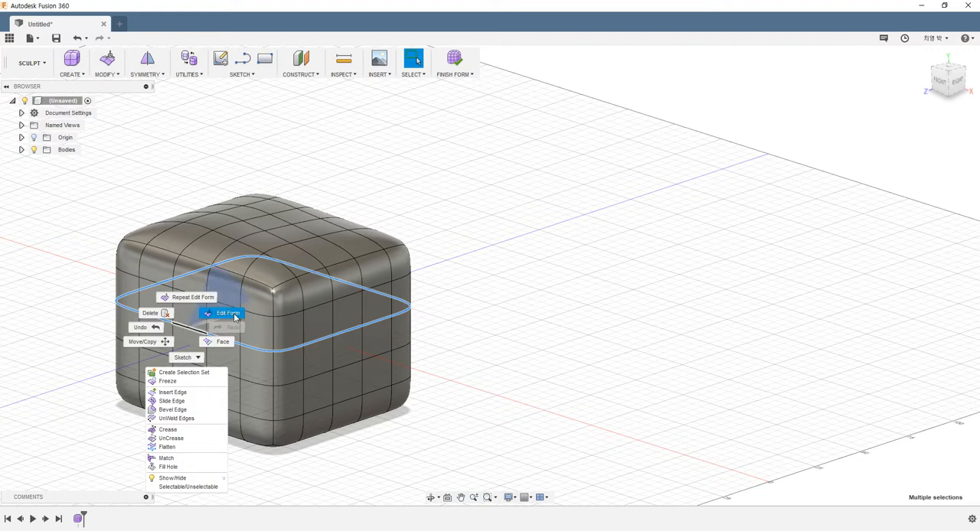
click(228, 313)
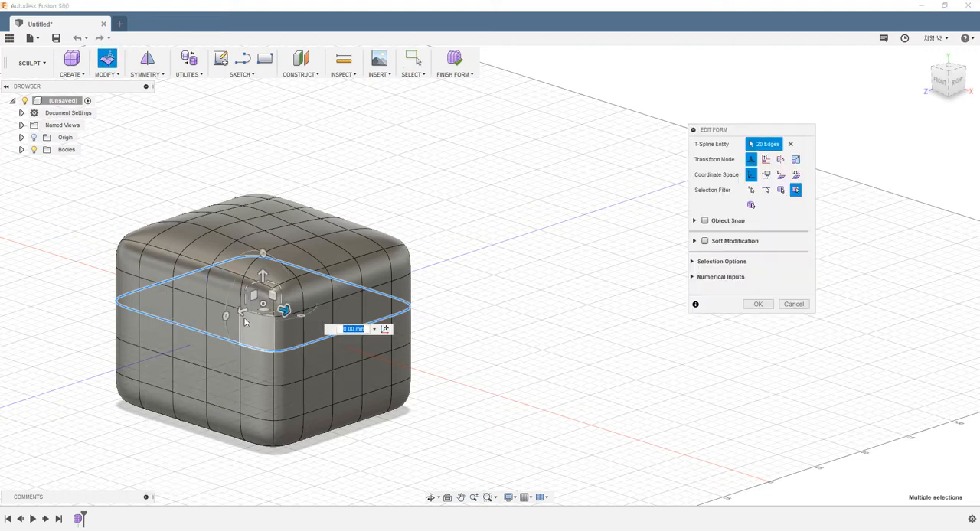
Scale the middle edge loop inward to pinch the box's waist and confirm the edit.
drag(240, 312, 260, 299)
key(ctrl+z)
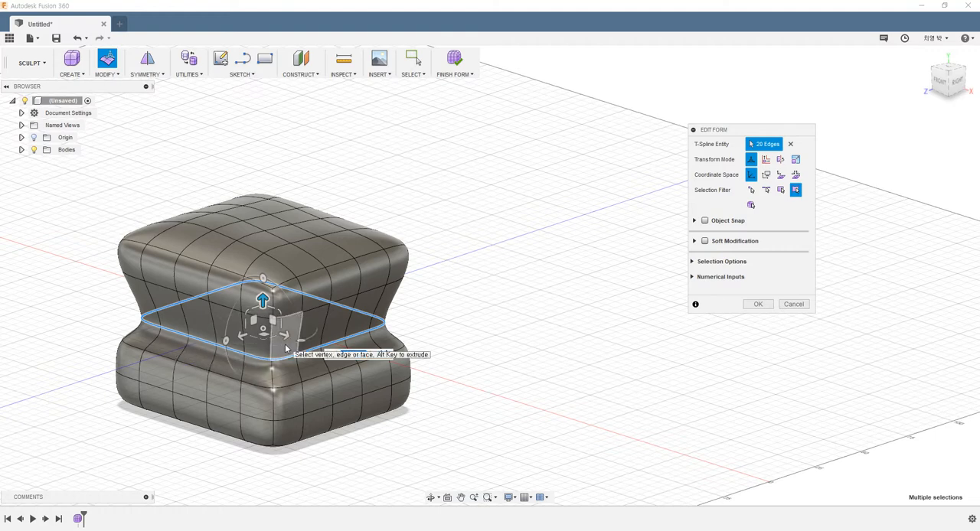
mouse_move(280, 350)
mouse_down()
mouse_move(312, 334)
mouse_move(263, 343)
mouse_up()
click(767, 306)
shift+middle_drag(552, 322, 371, 344)
key(ctrl+z)
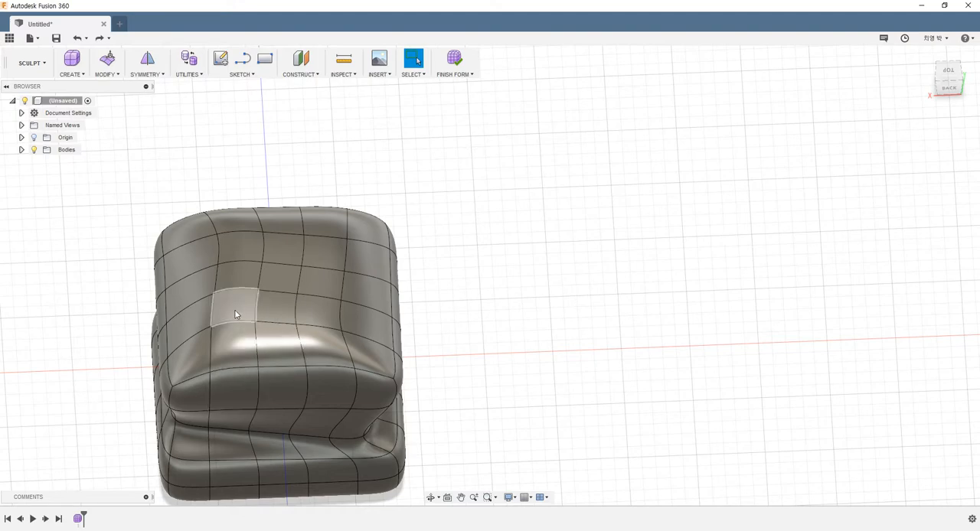
Select the nine central faces on the top of the box and delete them to open a hole.
shift+middle_drag(234, 309, 288, 308)
scroll(252, 280, up, 2)
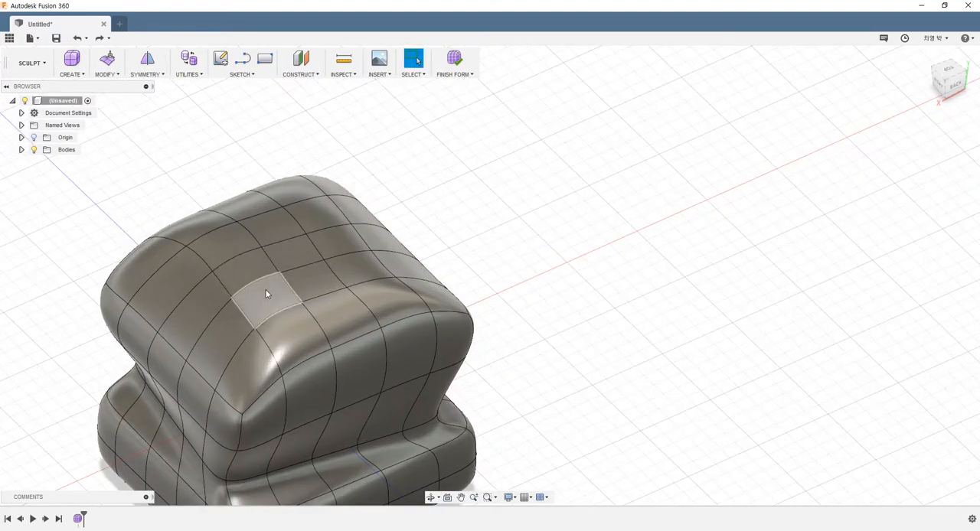
click(266, 294)
shift+click(243, 262)
shift+click(208, 246)
shift+click(260, 230)
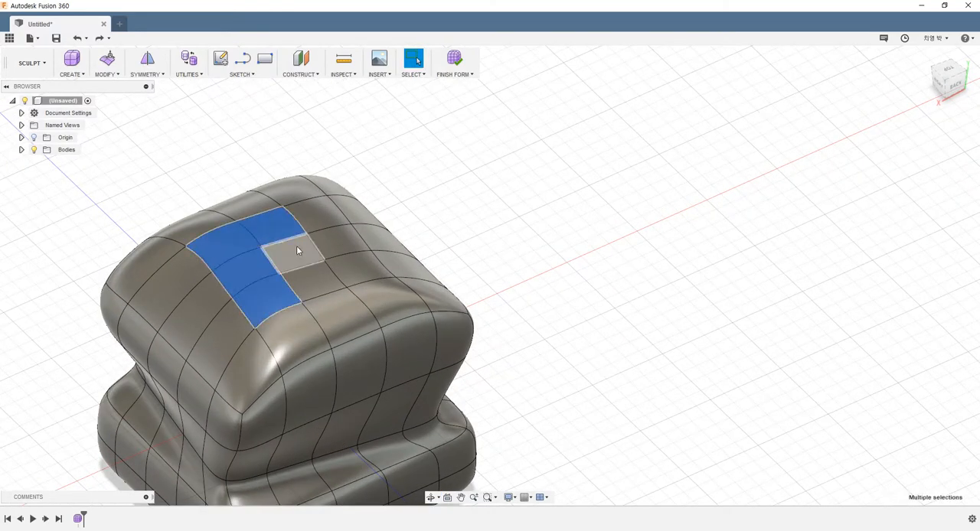
shift+click(294, 251)
shift+click(320, 281)
shift+click(350, 272)
shift+click(338, 248)
shift+click(323, 219)
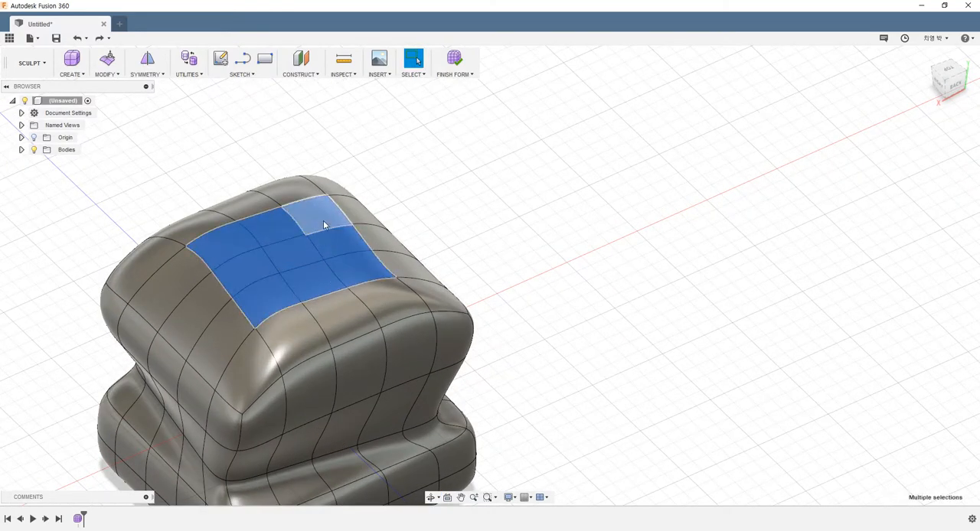
key(Delete)
Select the edge loop around the top opening and open Edit Form on it.
shift+middle_drag(324, 249, 208, 249)
scroll(236, 208, up, 3)
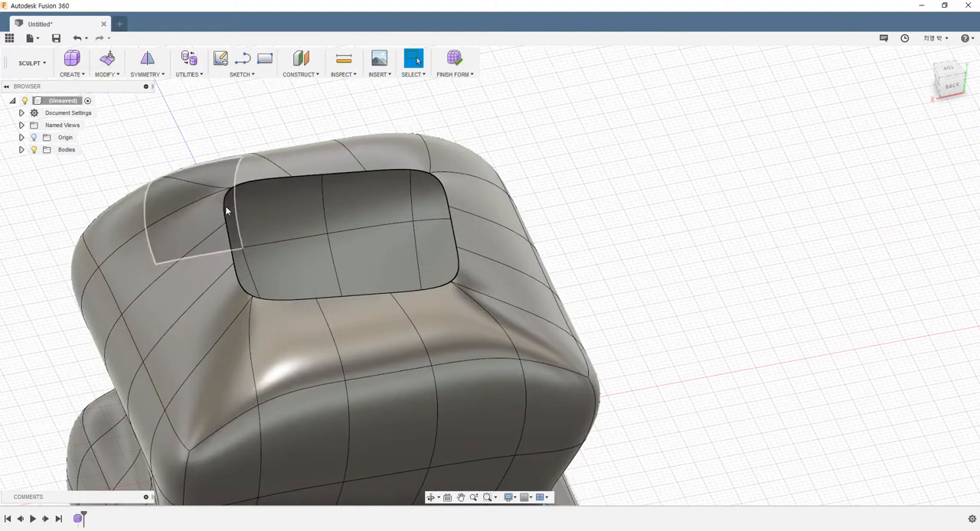
shift+middle_drag(224, 204, 242, 225)
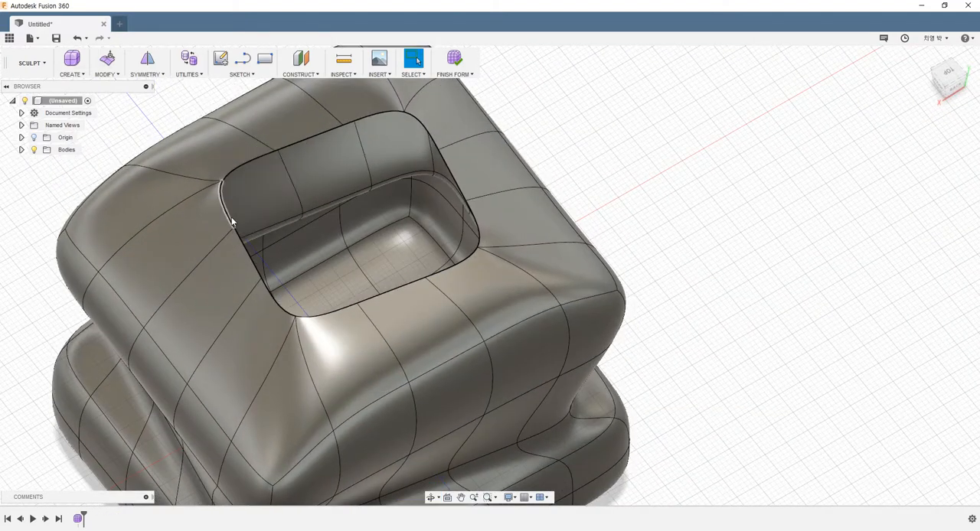
double_click(231, 217)
right_click(464, 169)
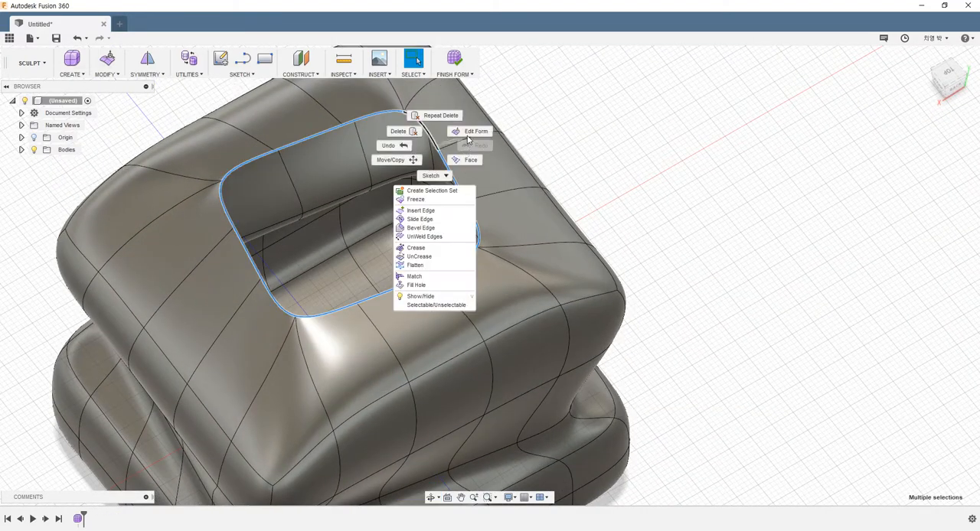
click(469, 130)
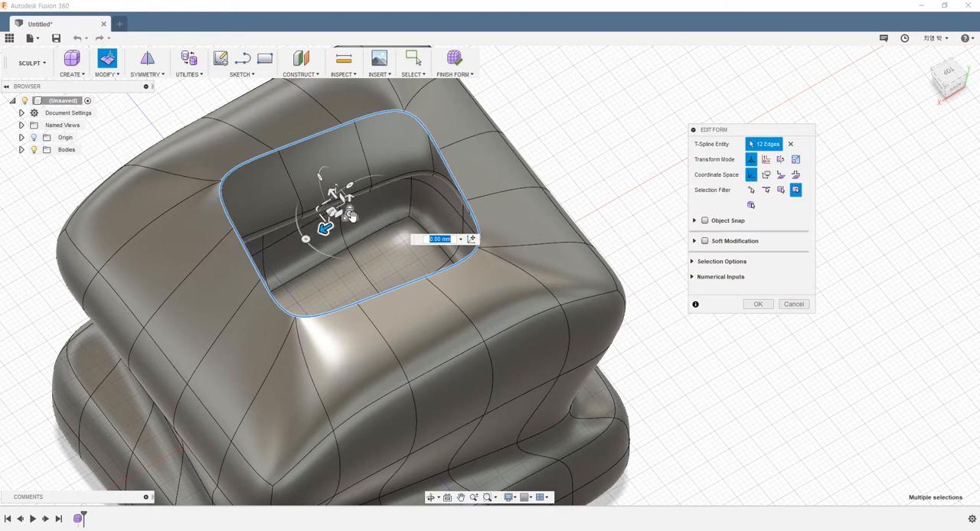
Enlarge the opening's edge loop and push it down into the box, then confirm the edit.
drag(335, 211, 368, 229)
drag(360, 225, 356, 222)
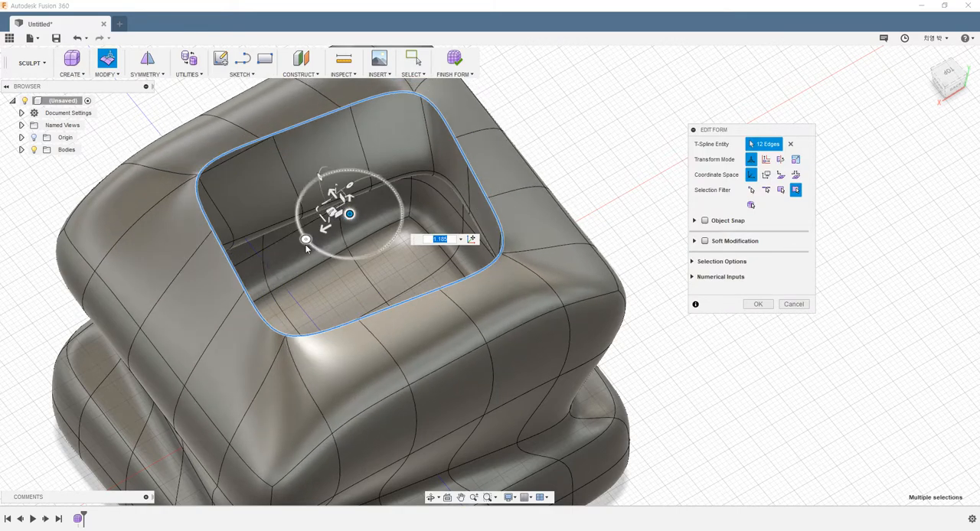
shift+middle_drag(350, 268, 306, 243)
scroll(286, 240, down, 4)
scroll(263, 131, up, 4)
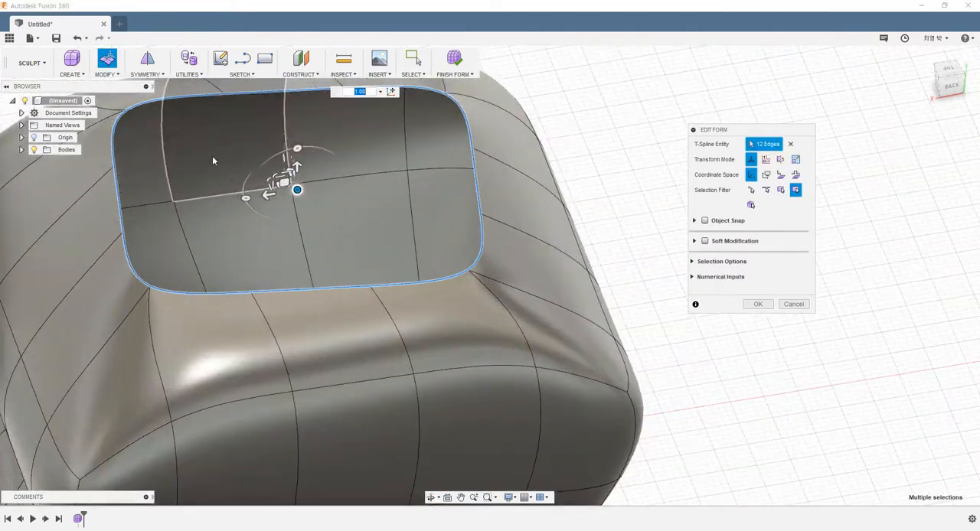
drag(270, 198, 270, 222)
click(747, 300)
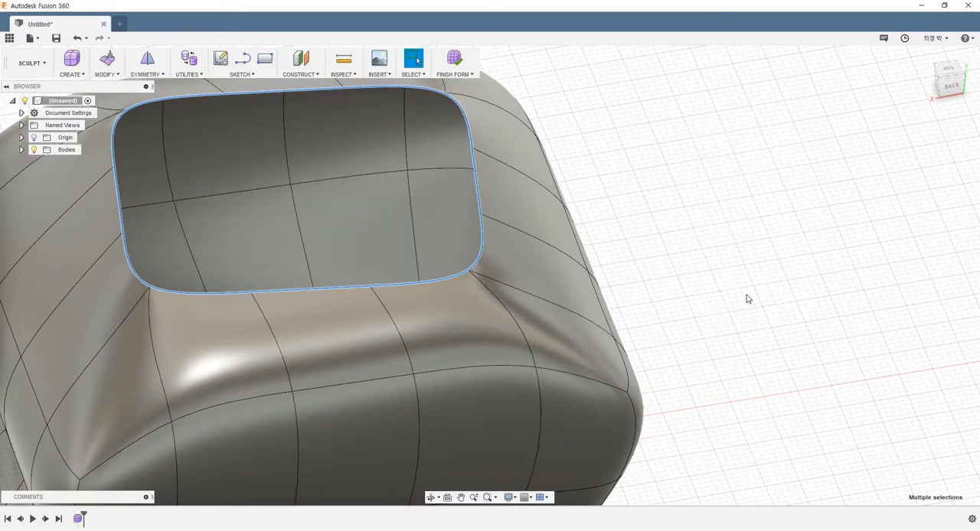
scroll(566, 253, down, 6)
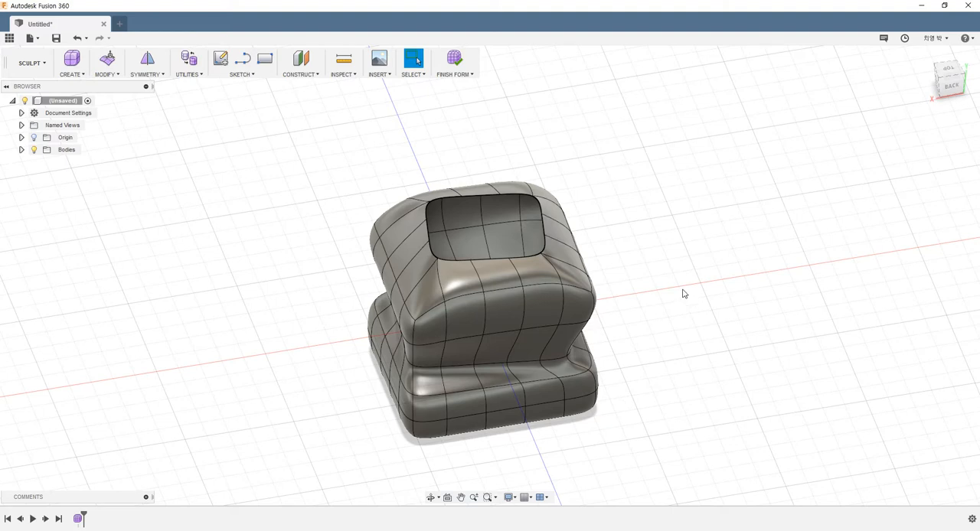